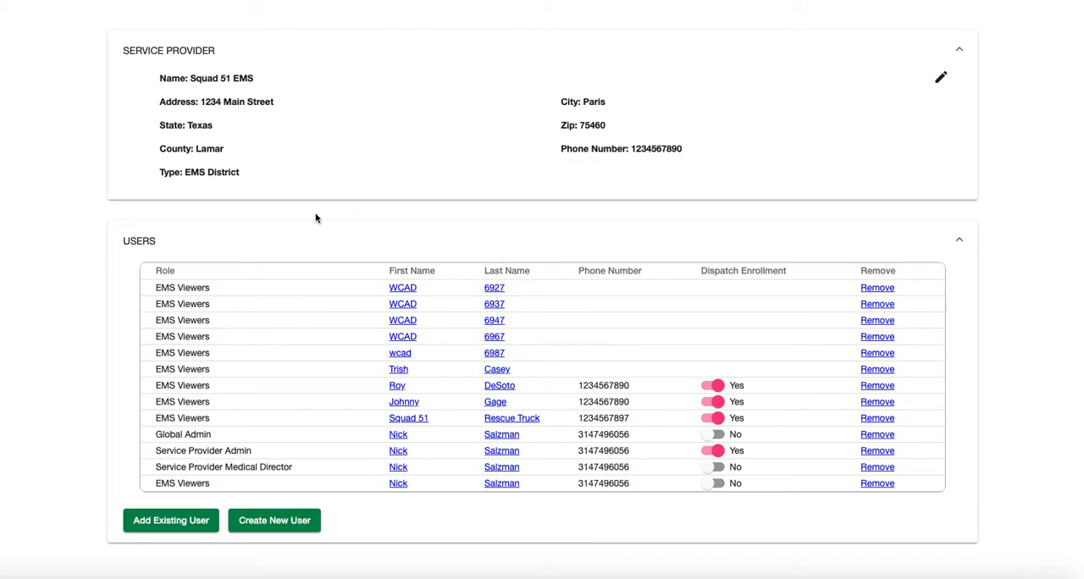
# Open the Users administration list and open the profile of the viewer whose username uses the ssmhealth.com domain
pyautogui.scroll(5, 322, 219)
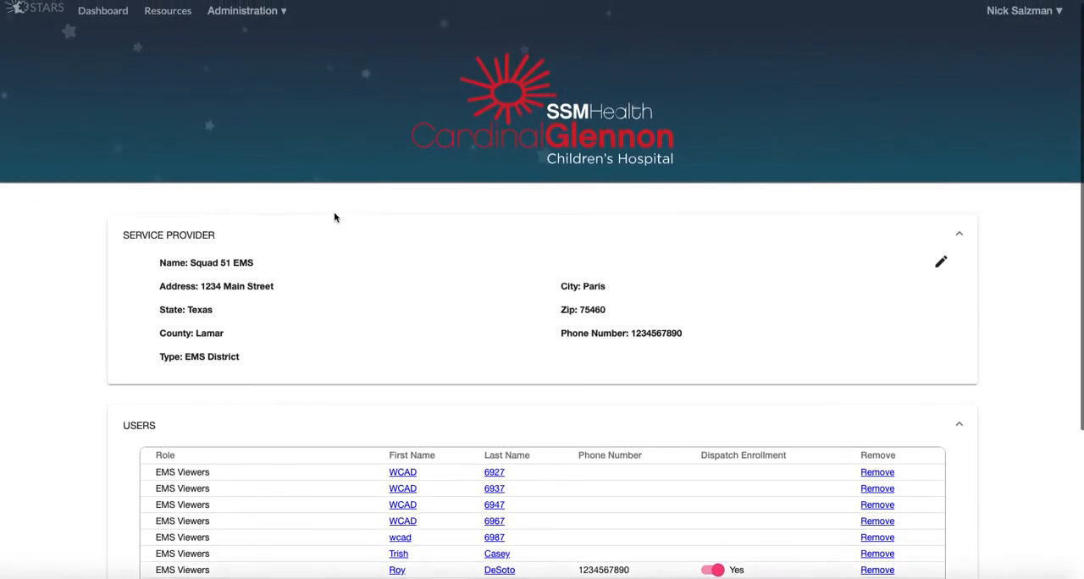
pyautogui.click(258, 23)
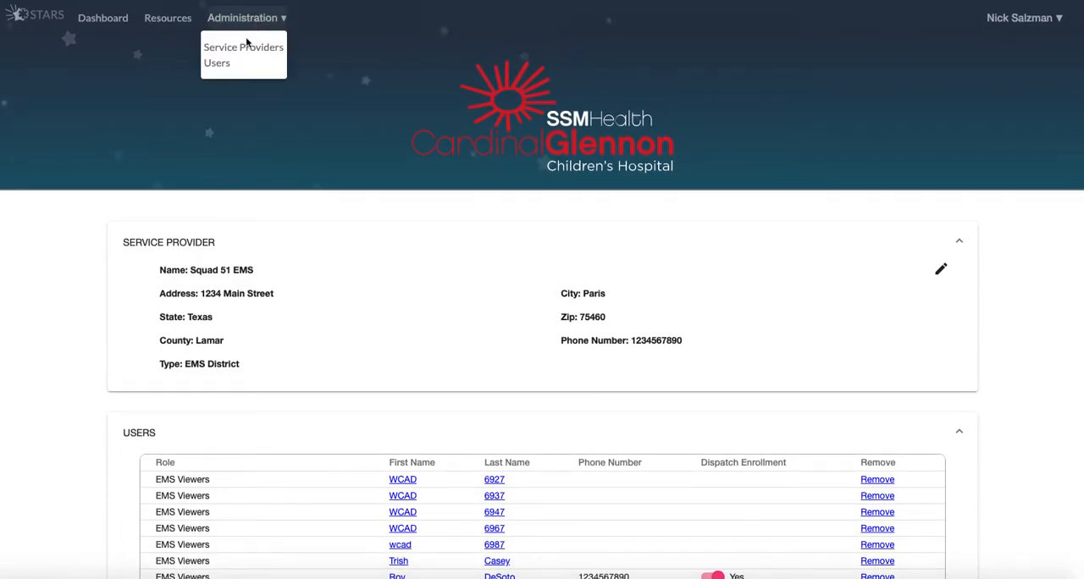
pyautogui.click(219, 65)
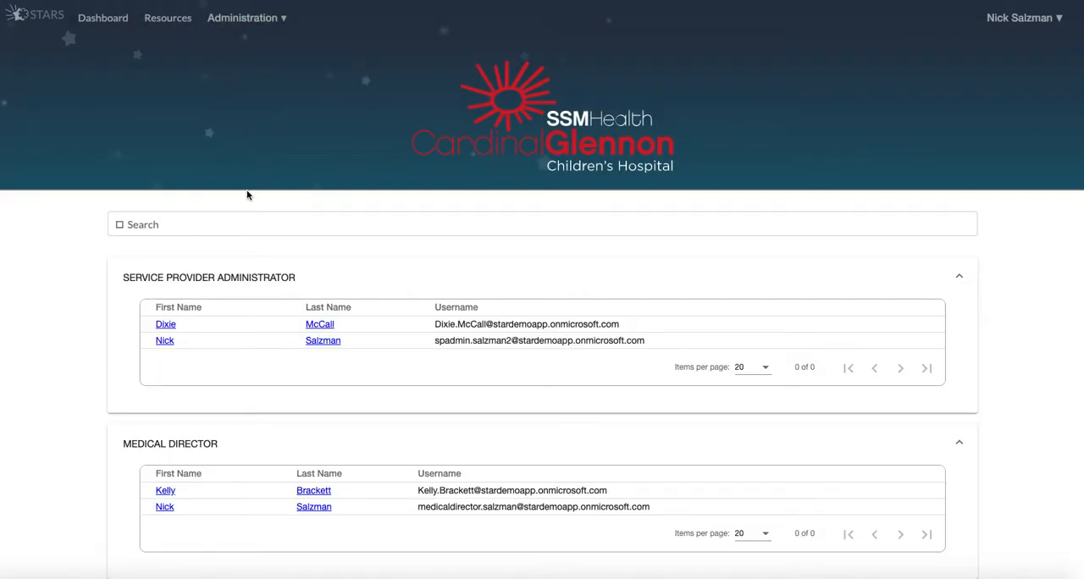
pyautogui.scroll(-1, 248, 195)
pyautogui.scroll(-1, 247, 194)
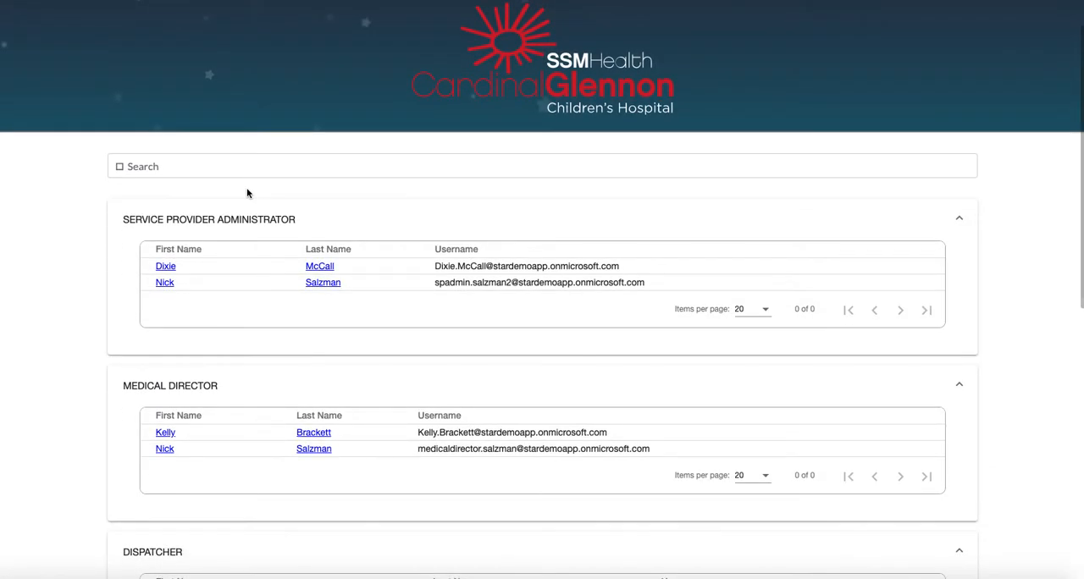
pyautogui.scroll(-2, 247, 193)
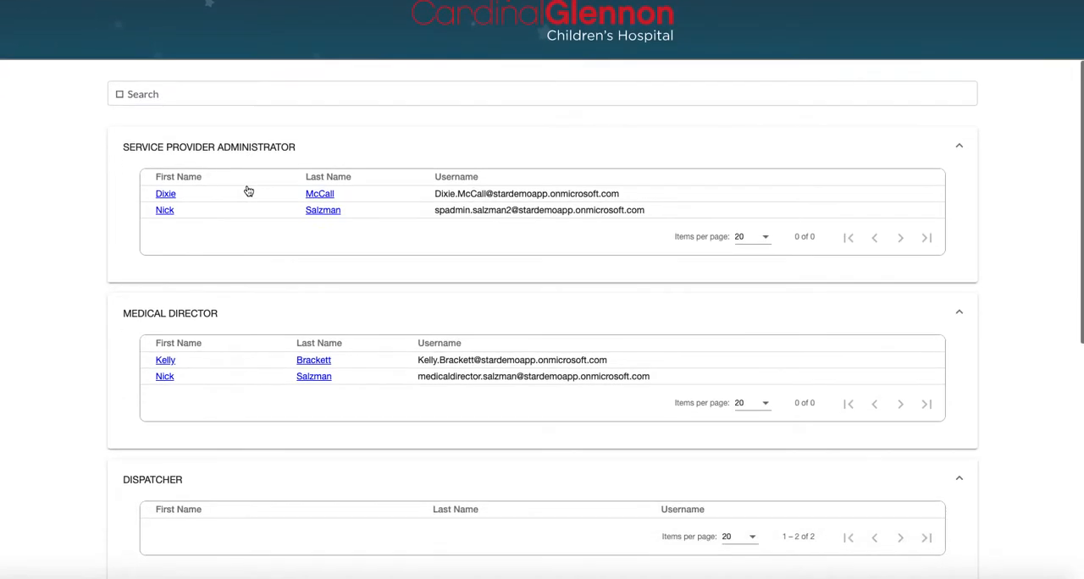
pyautogui.scroll(-10, 248, 191)
pyautogui.scroll(-4, 248, 191)
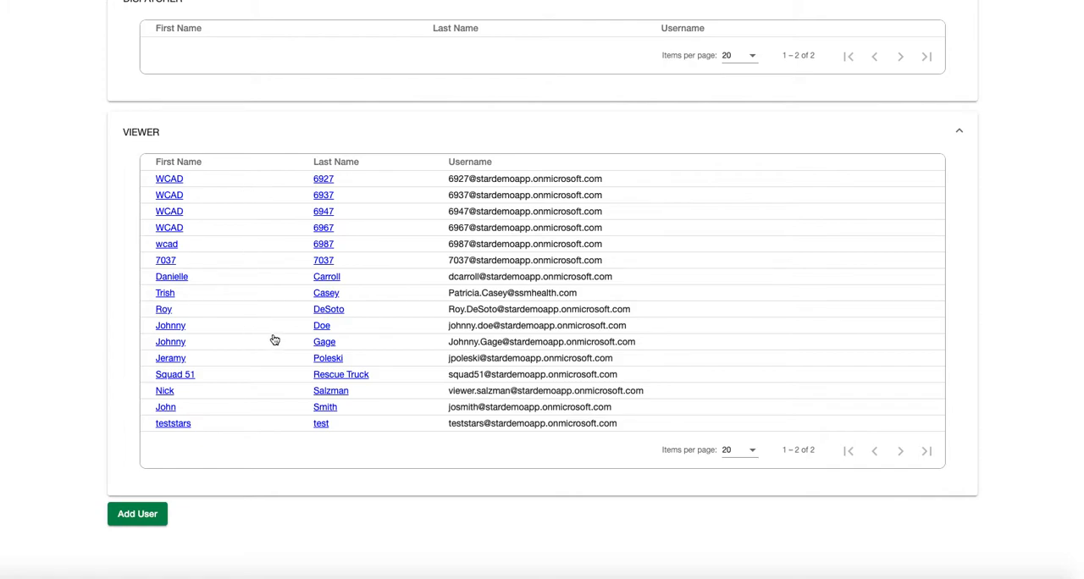
pyautogui.click(325, 294)
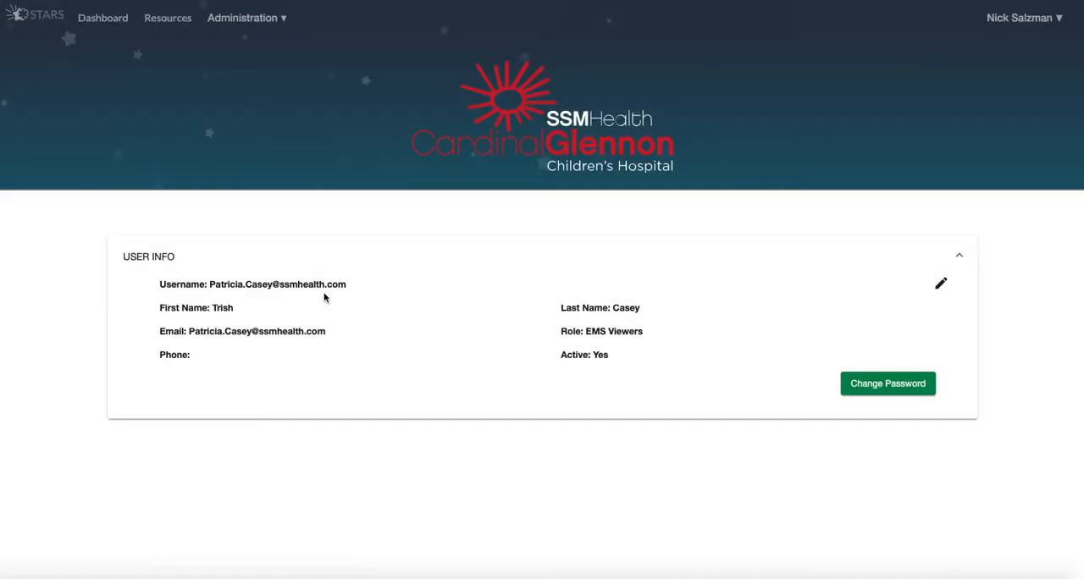
# Edit the user's info to add a phone number and save the profile
pyautogui.click(941, 286)
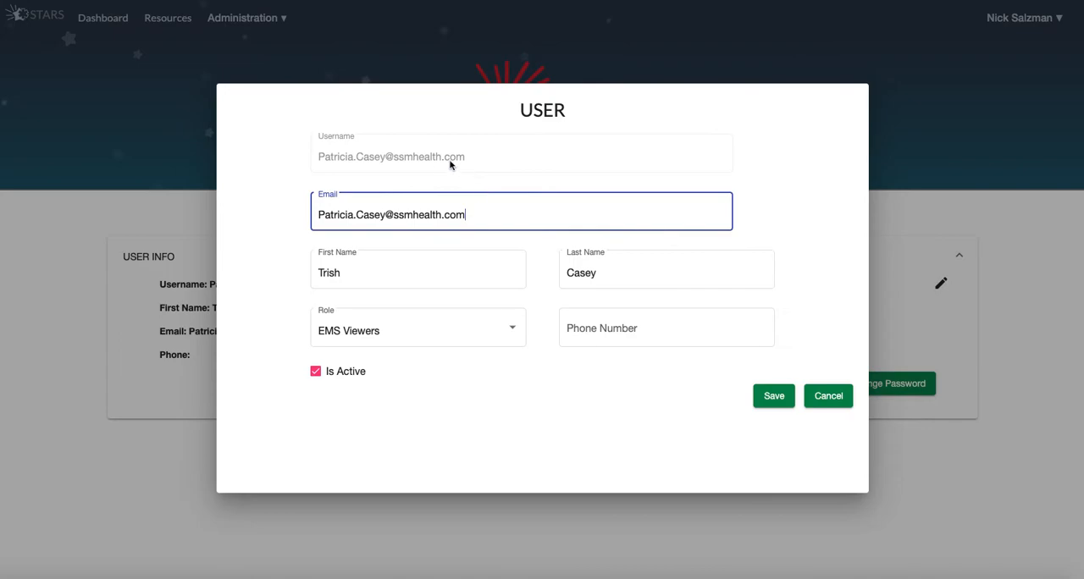
pyautogui.click(572, 325)
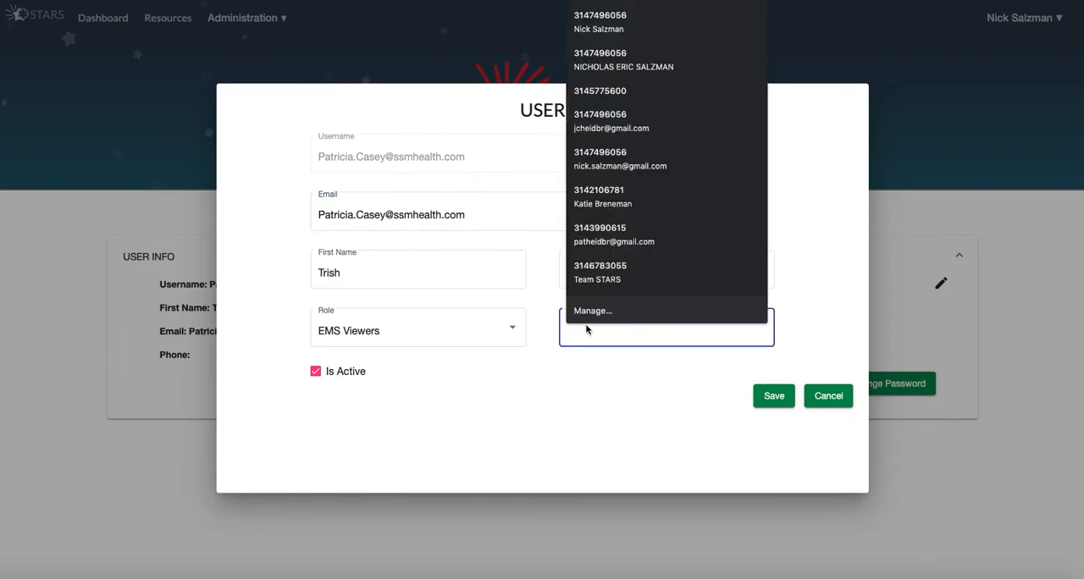
pyautogui.write('111) 111-1111')
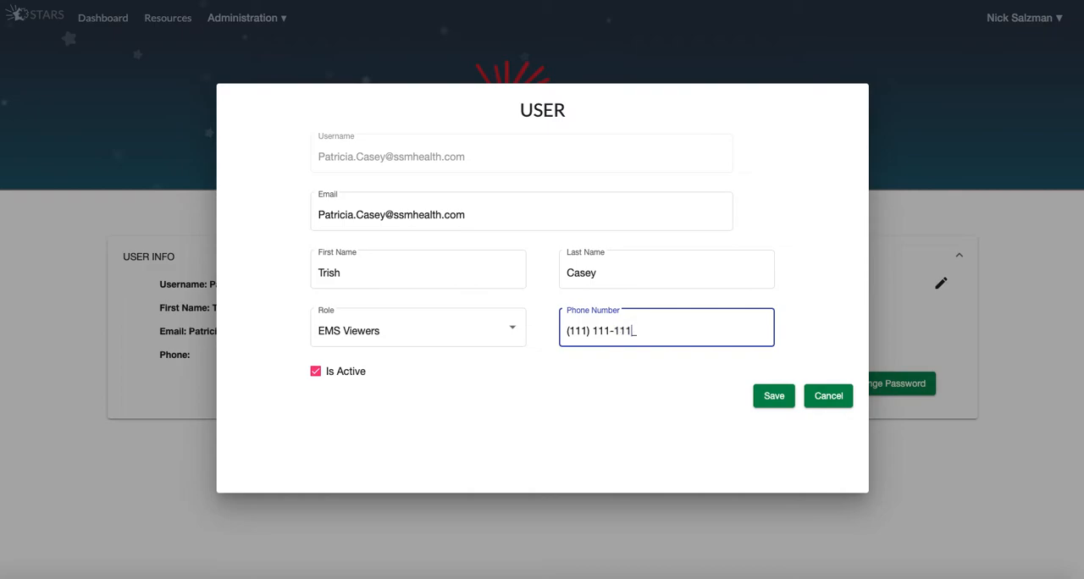
pyautogui.click(774, 398)
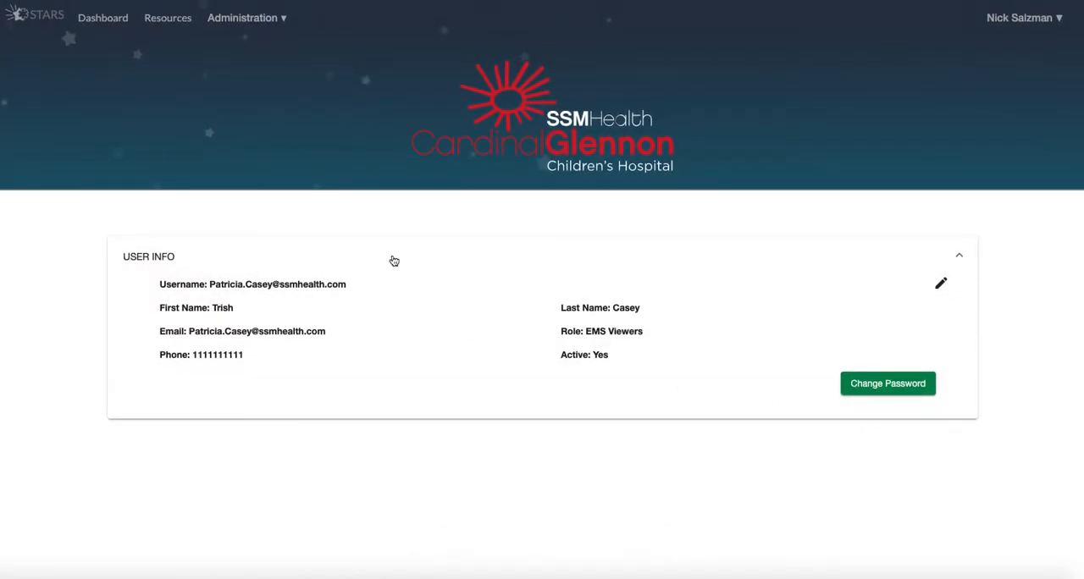
# Open the Squad 51 EMS record from the service providers list
pyautogui.click(237, 18)
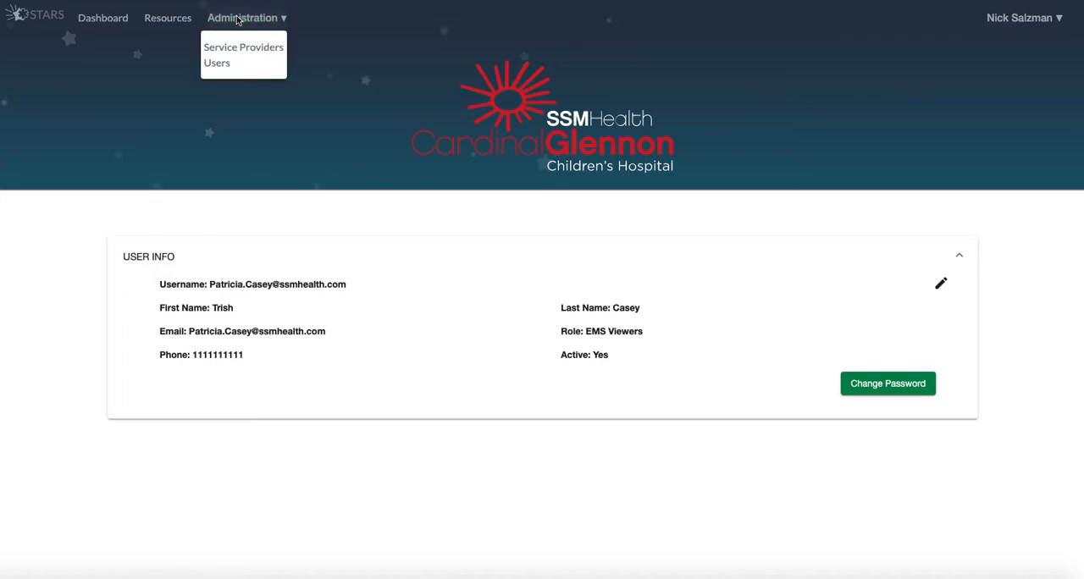
pyautogui.click(220, 62)
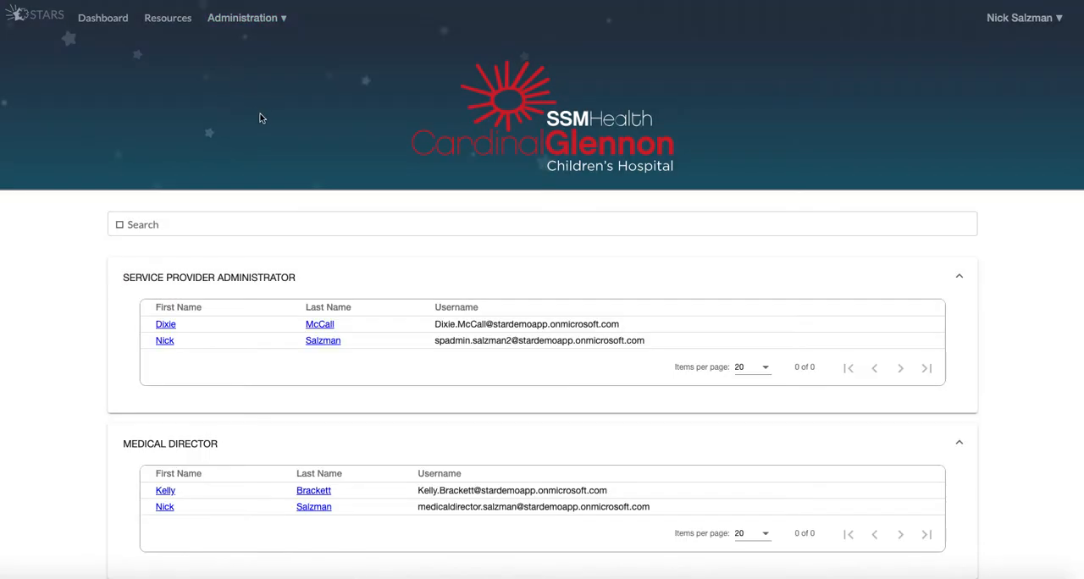
pyautogui.click(245, 22)
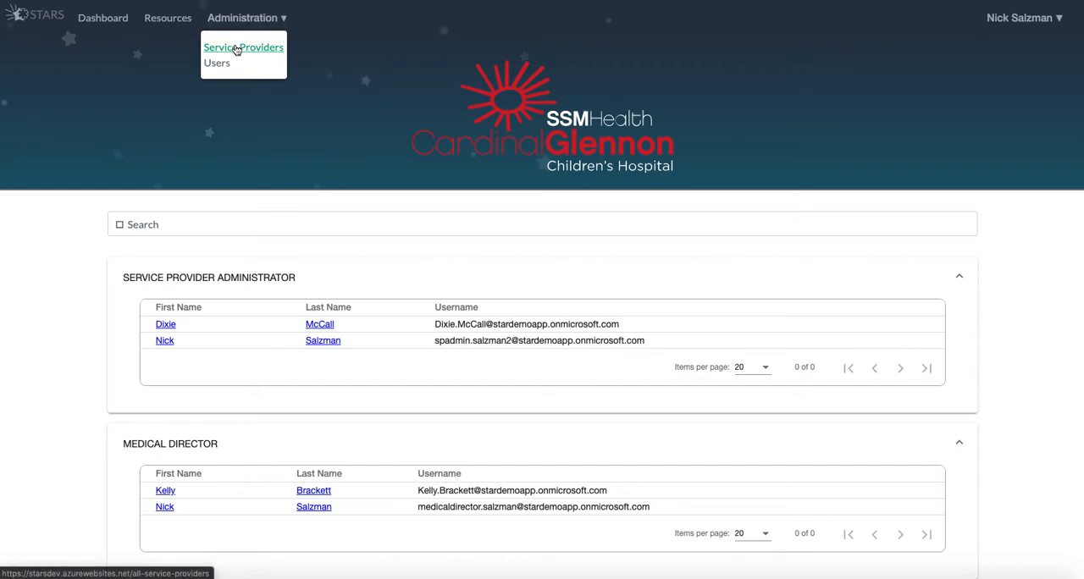
pyautogui.click(236, 50)
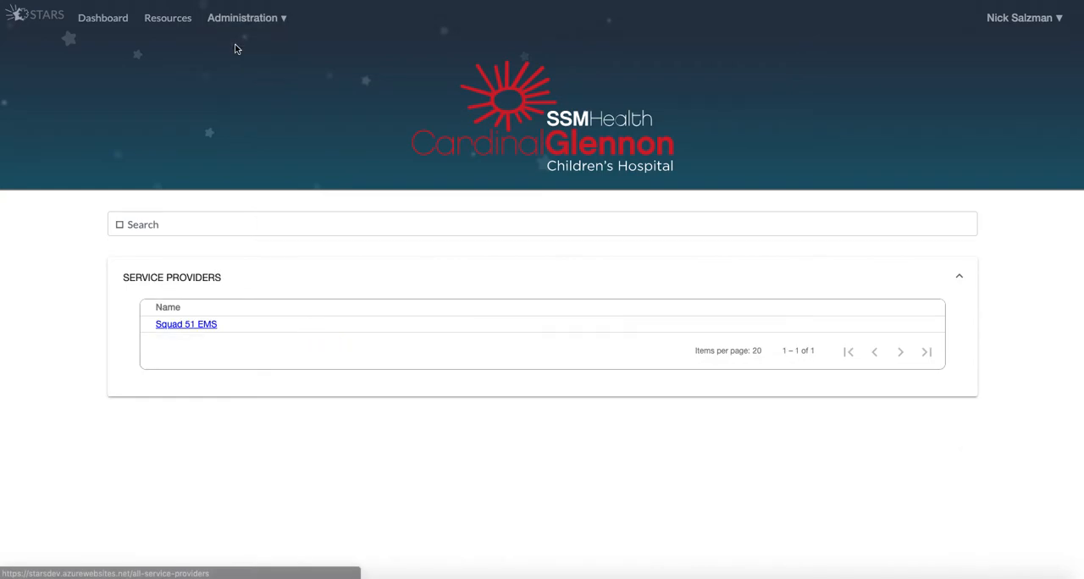
pyautogui.click(174, 326)
# Enable dispatch enrollment for the viewer whose phone number was just added and disable it for the Service Provider Admin
pyautogui.scroll(-5, 404, 346)
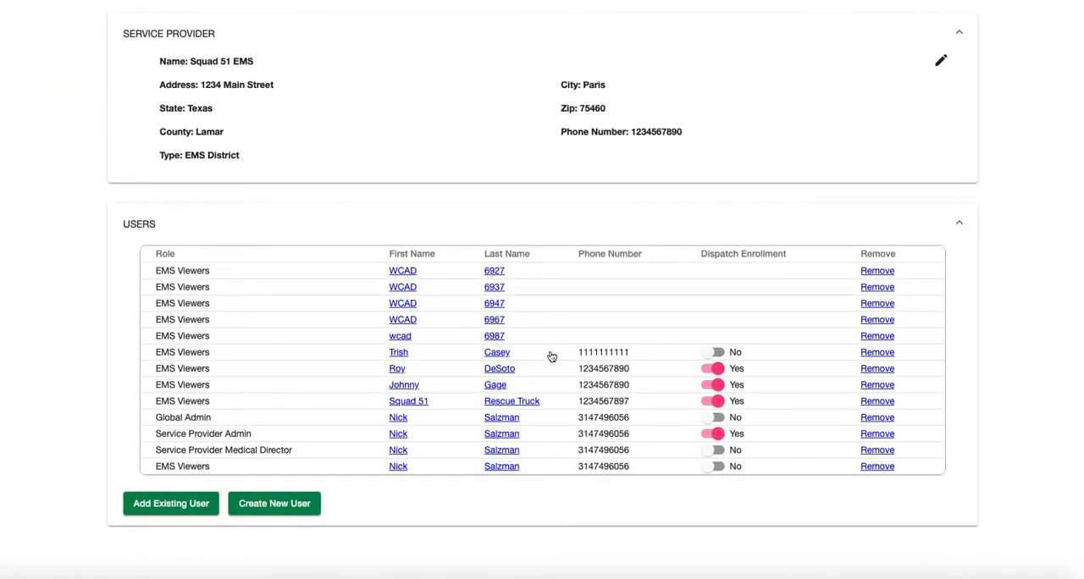
pyautogui.click(709, 353)
pyautogui.click(719, 434)
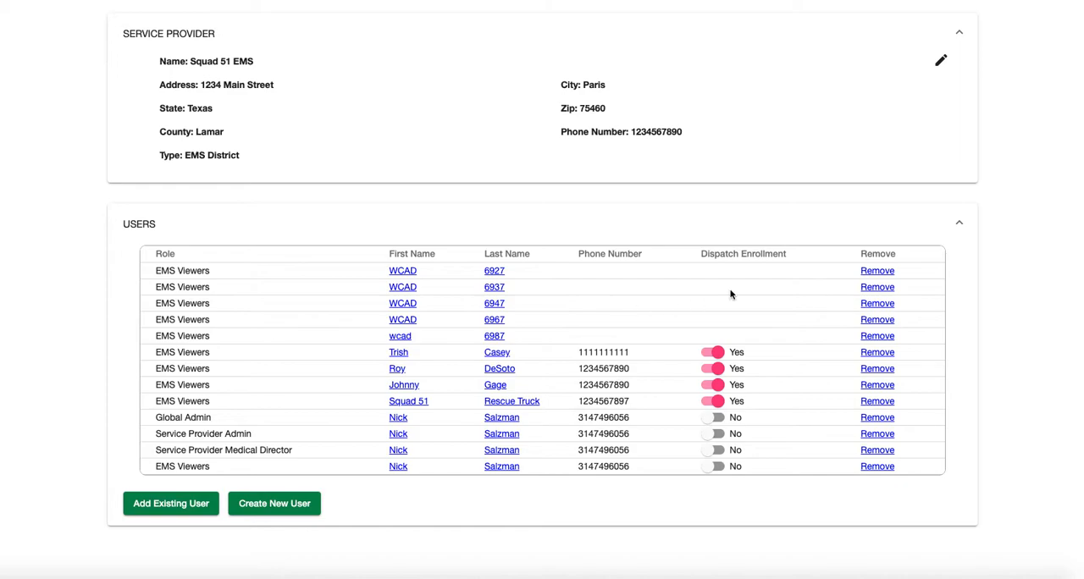
# Switch dispatch enrollment on and back off for the Global Admin and Service Provider Admin entries
pyautogui.scroll(3, 768, 298)
pyautogui.scroll(-3, 768, 298)
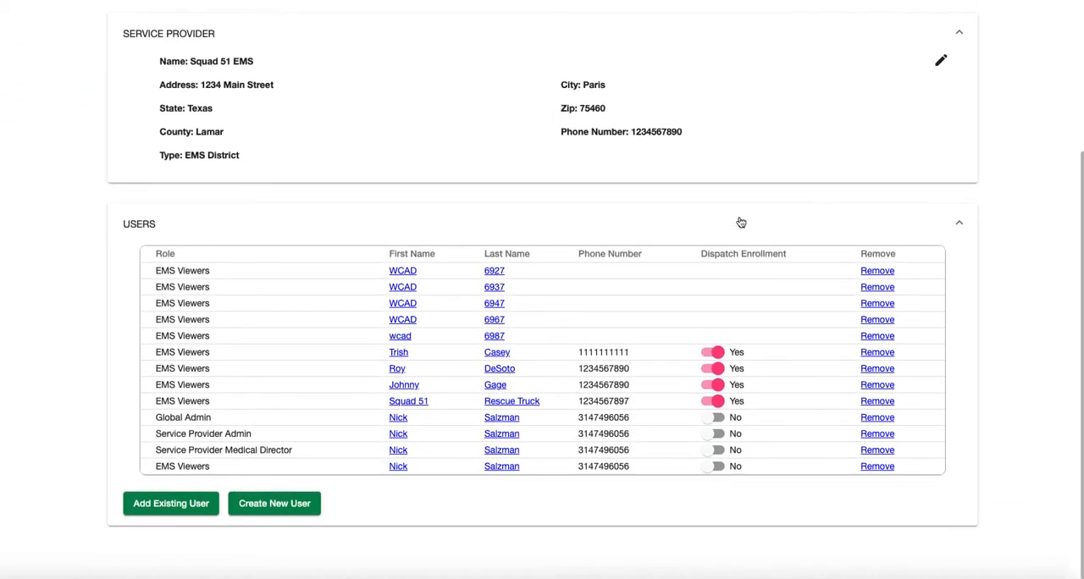
pyautogui.click(716, 417)
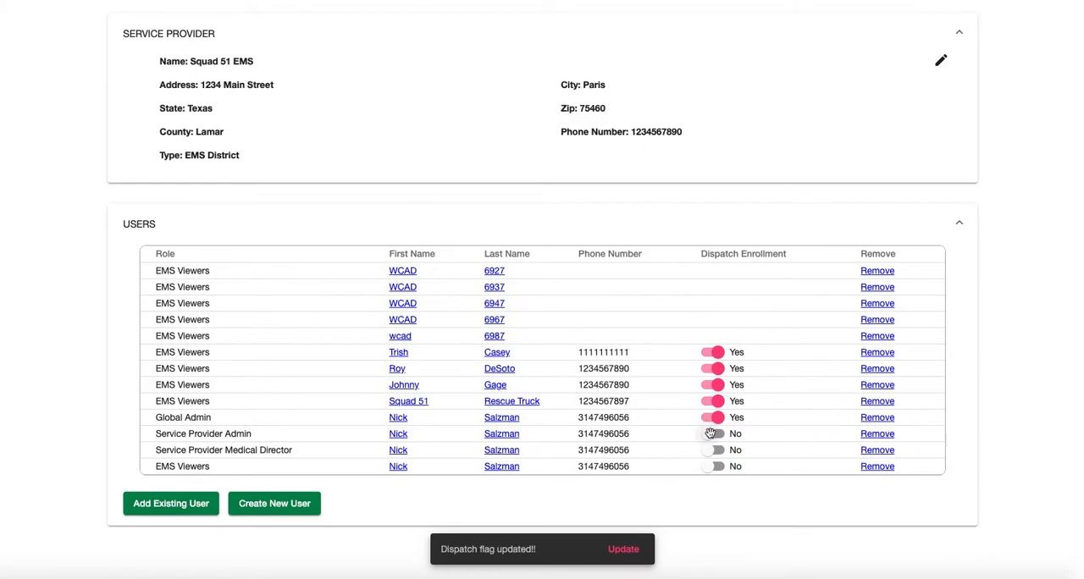
pyautogui.click(714, 434)
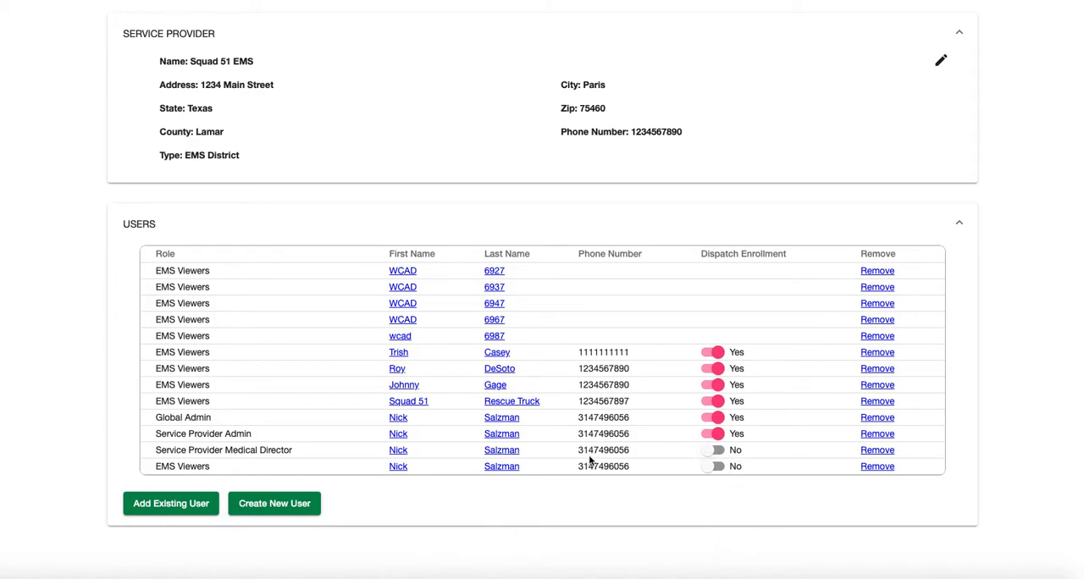
pyautogui.click(714, 434)
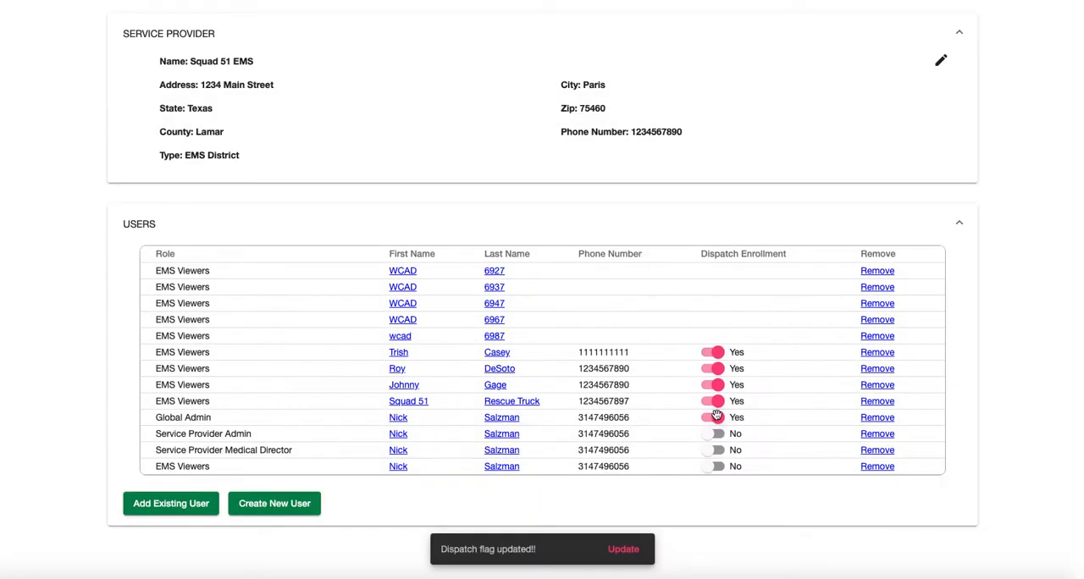
pyautogui.click(717, 417)
# Search the existing users by first name and add the fourth match to the Squad 51 EMS users
pyautogui.scroll(2, 370, 394)
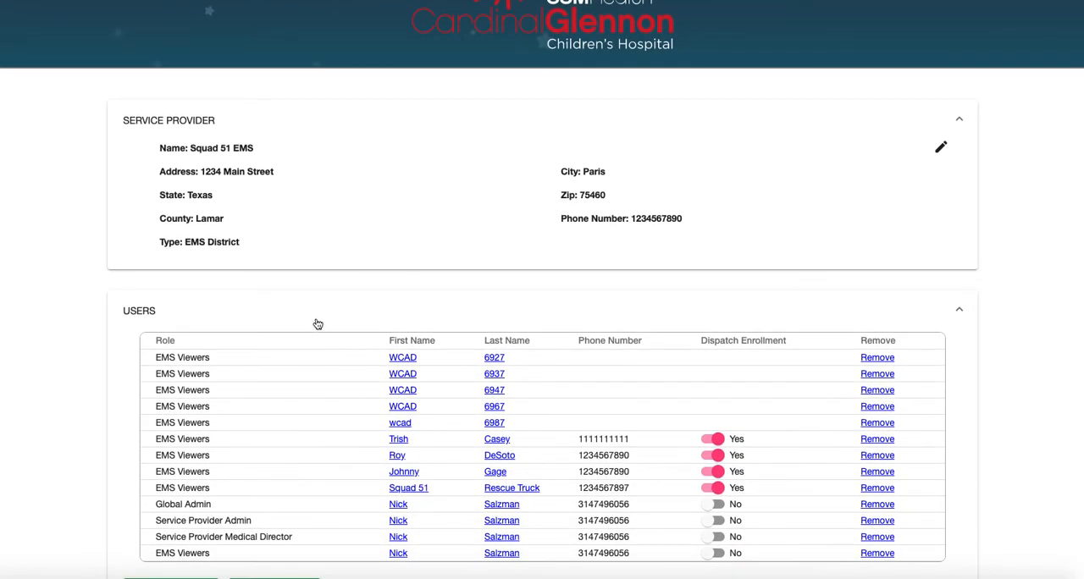
pyautogui.scroll(-2, 316, 325)
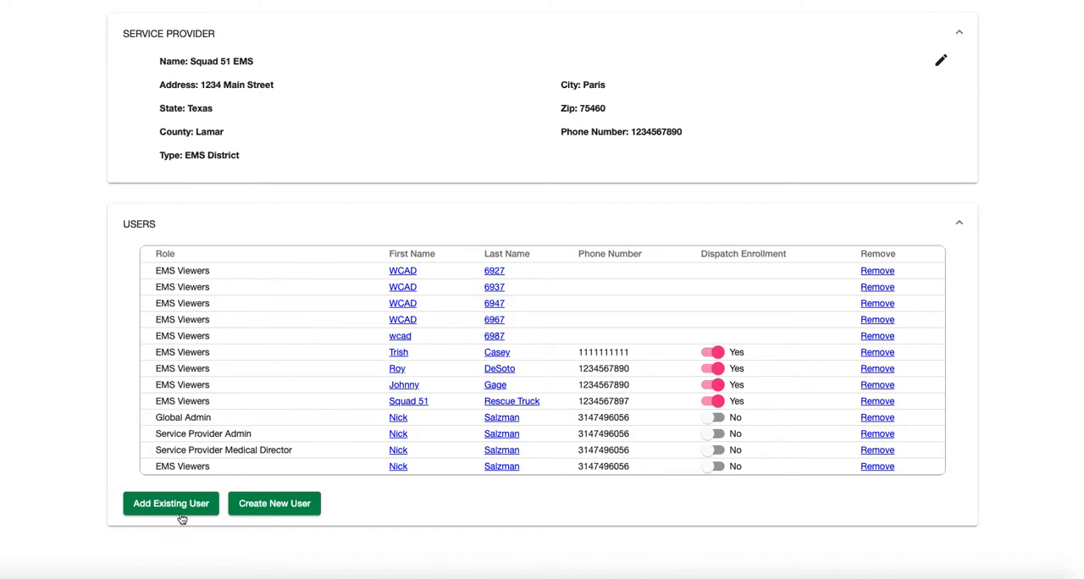
pyautogui.scroll(1, 174, 512)
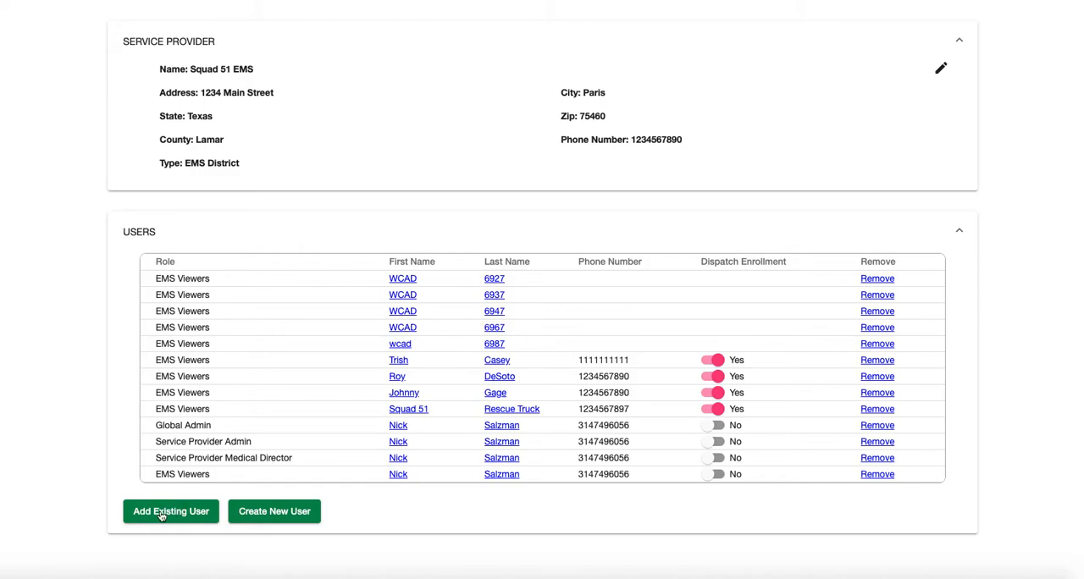
pyautogui.click(164, 513)
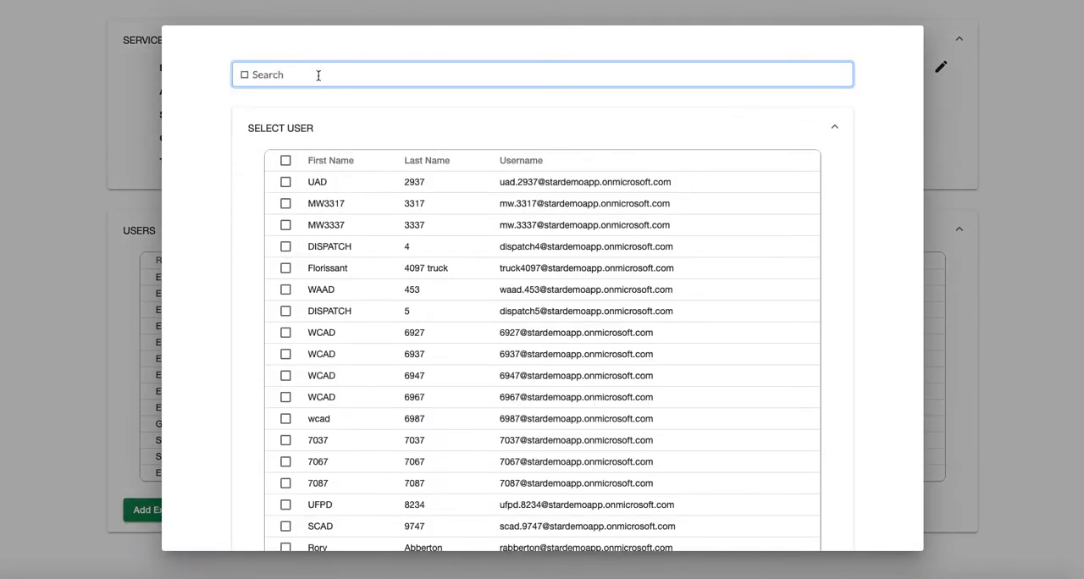
pyautogui.write('josh')
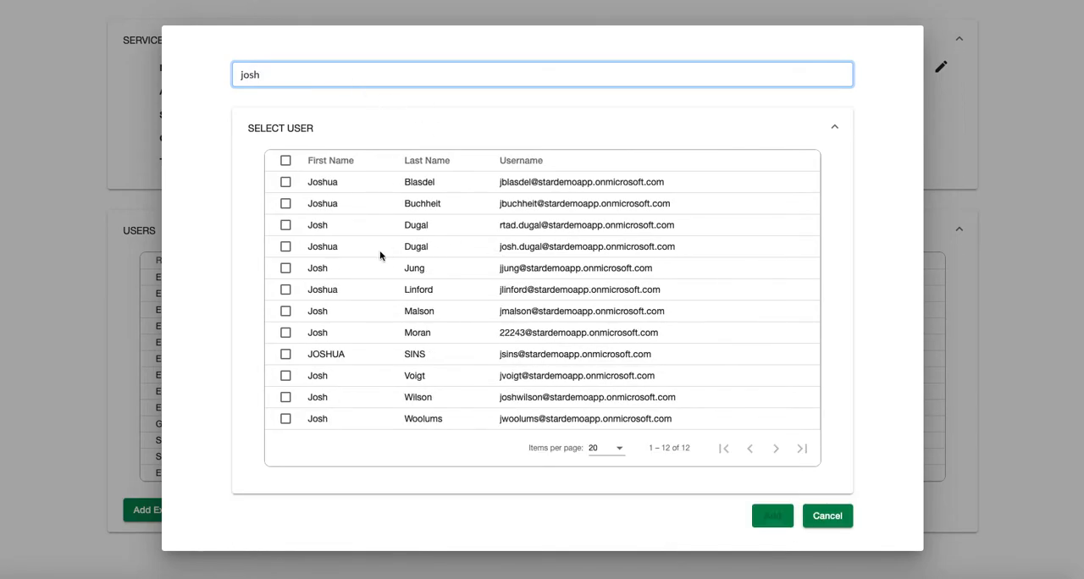
pyautogui.click(285, 247)
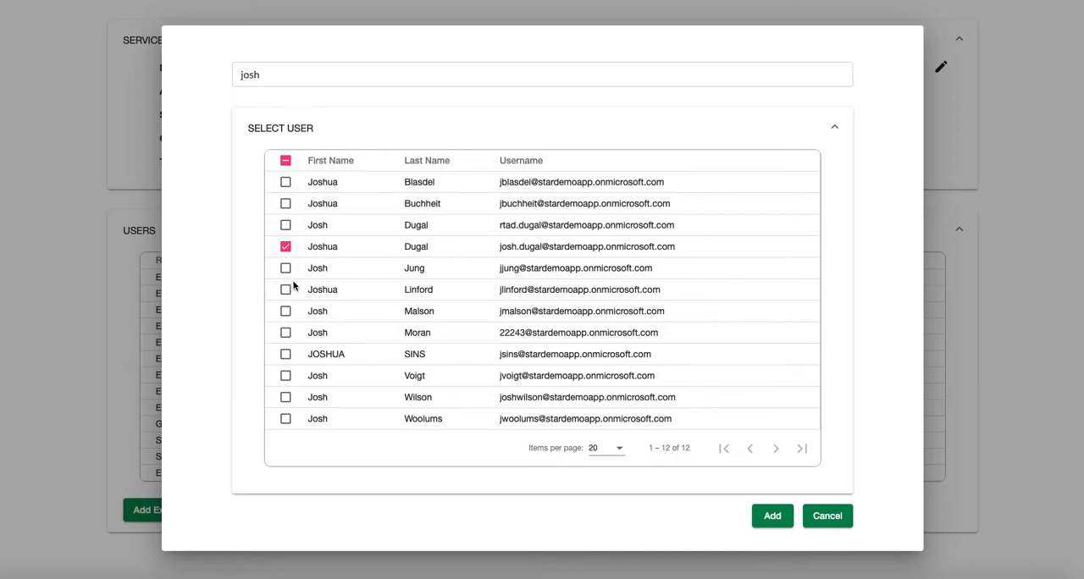
pyautogui.click(774, 517)
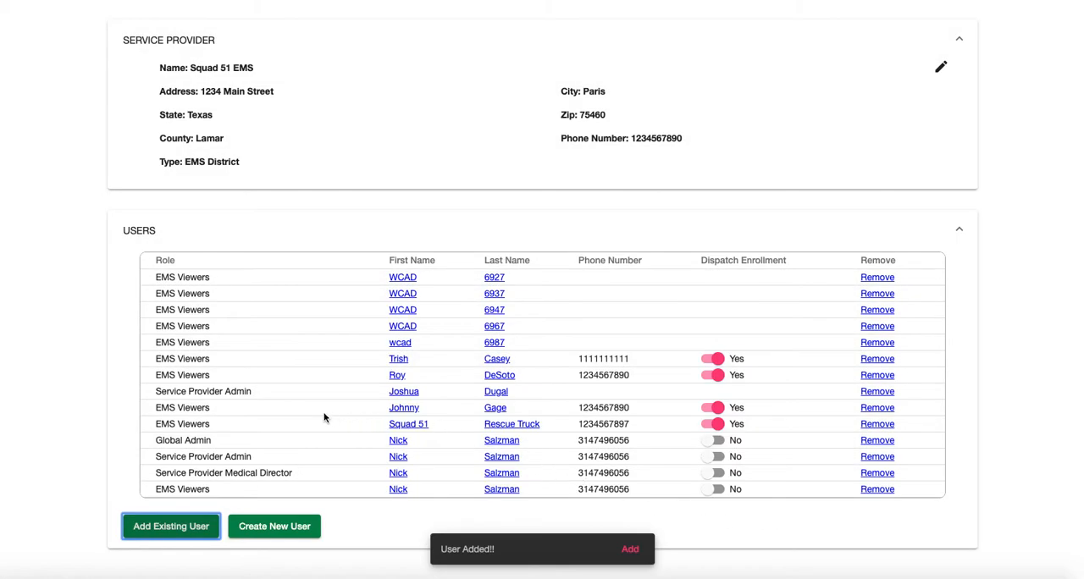
# Start creating a new Squad 51 EMS user and fill in the first name, last name, username and email
pyautogui.scroll(-1, 70, 378)
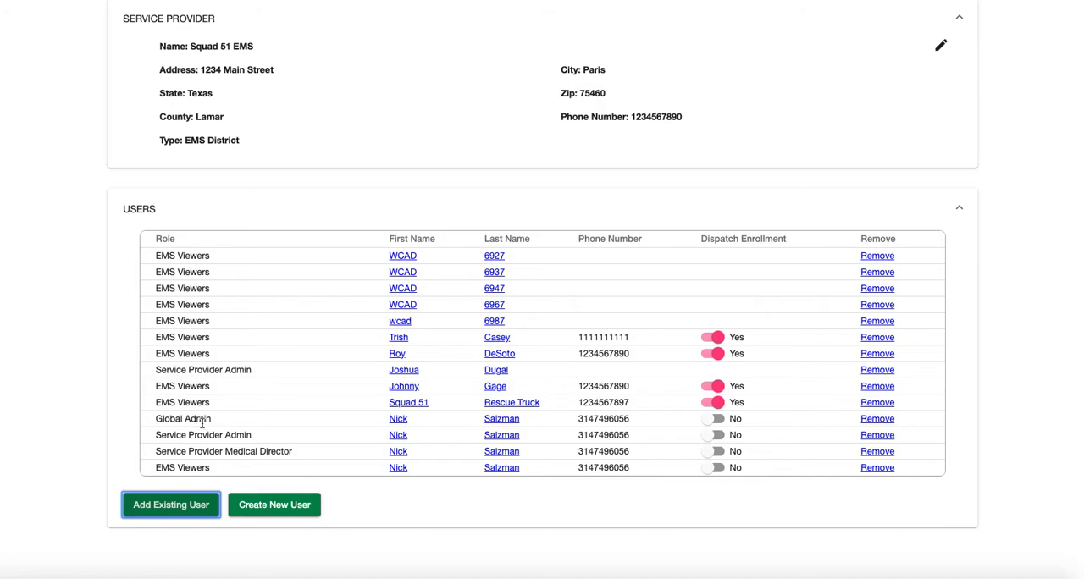
pyautogui.click(273, 506)
pyautogui.click(296, 276)
pyautogui.write('Johnny')
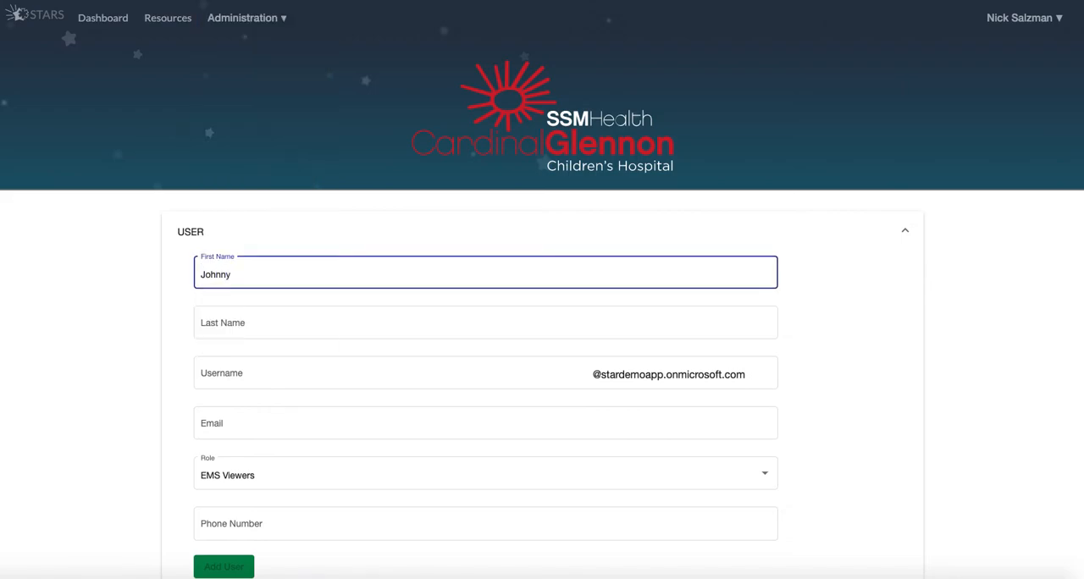
pyautogui.press('Tab')
pyautogui.press('Tab')
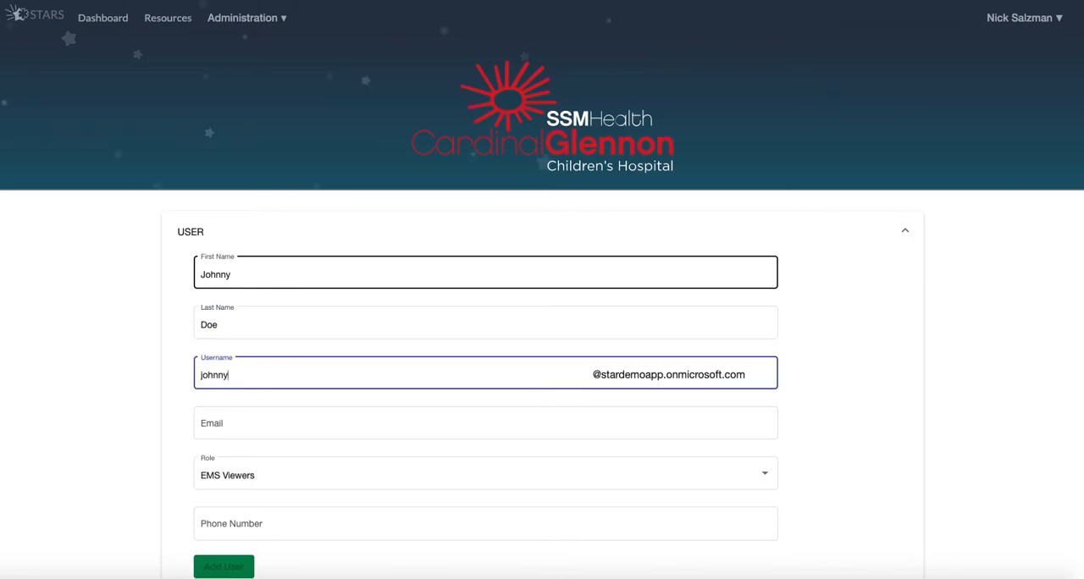
pyautogui.press('Tab')
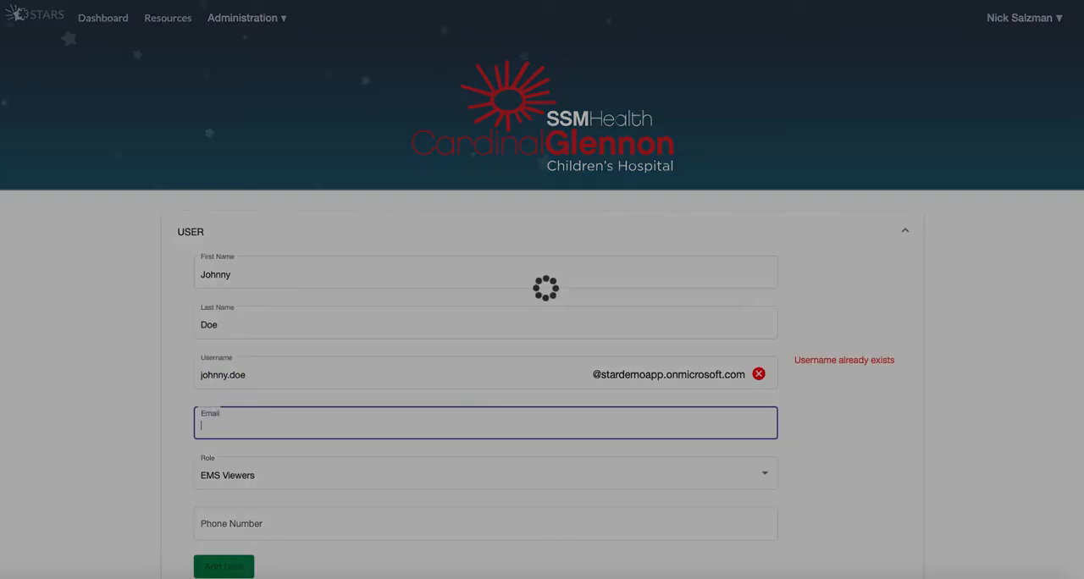
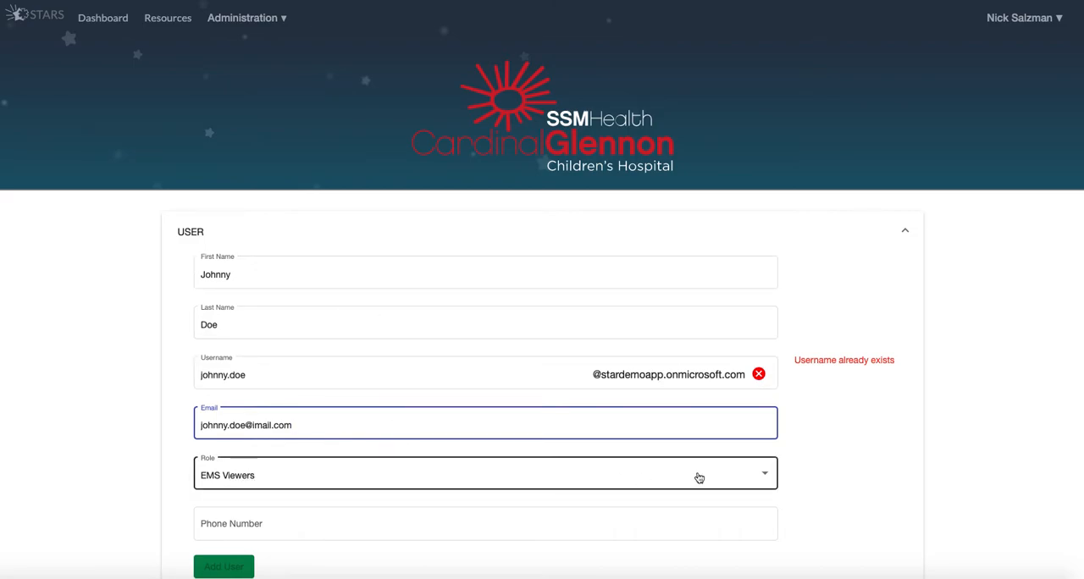
# Append 2 to the new user's username to make it unique and keep the role set to EMS Viewers
pyautogui.click(244, 376)
pyautogui.write('2')
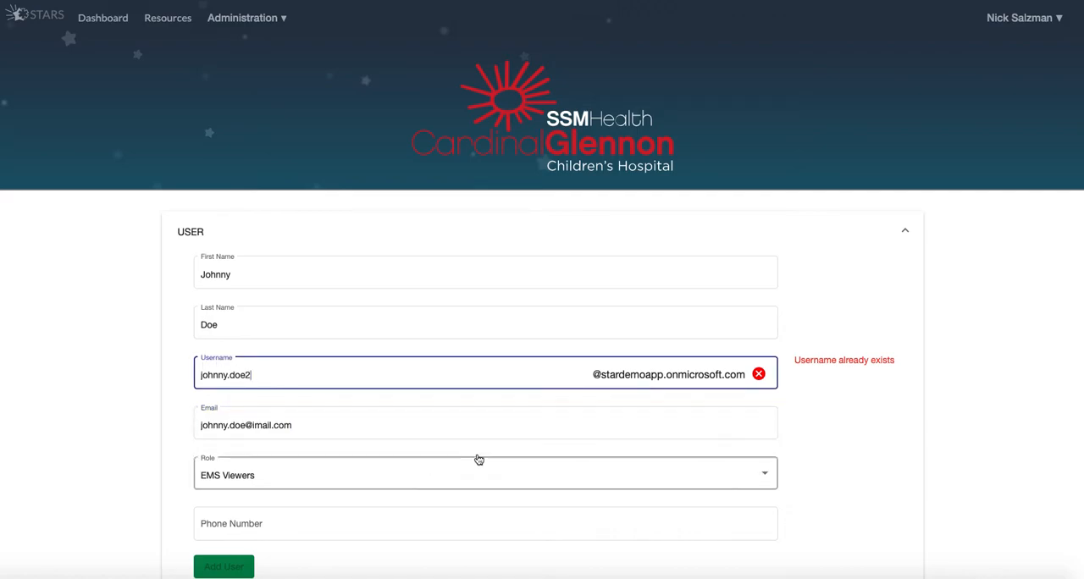
pyautogui.click(767, 480)
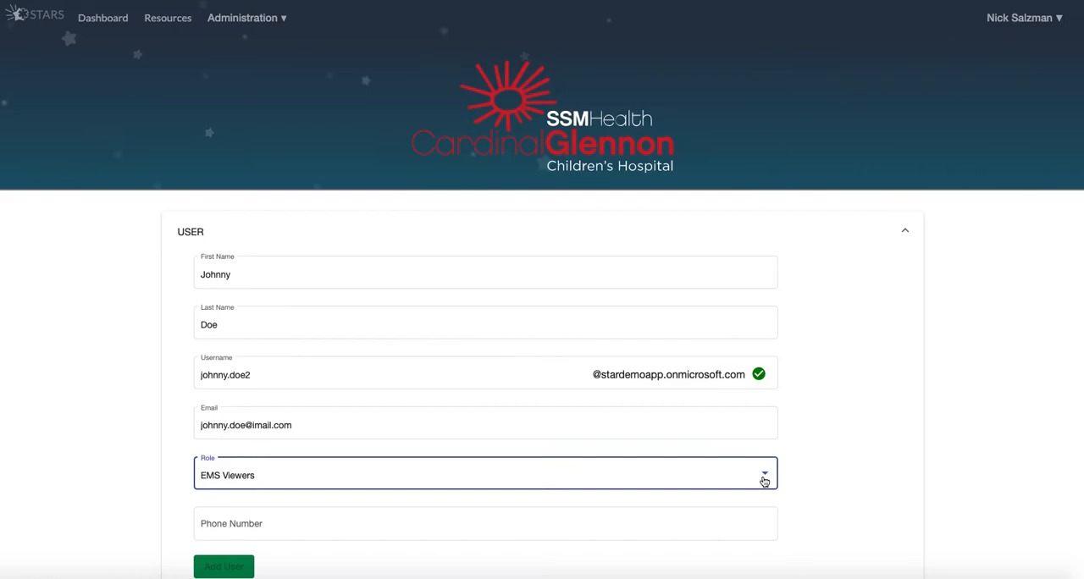
pyautogui.click(769, 479)
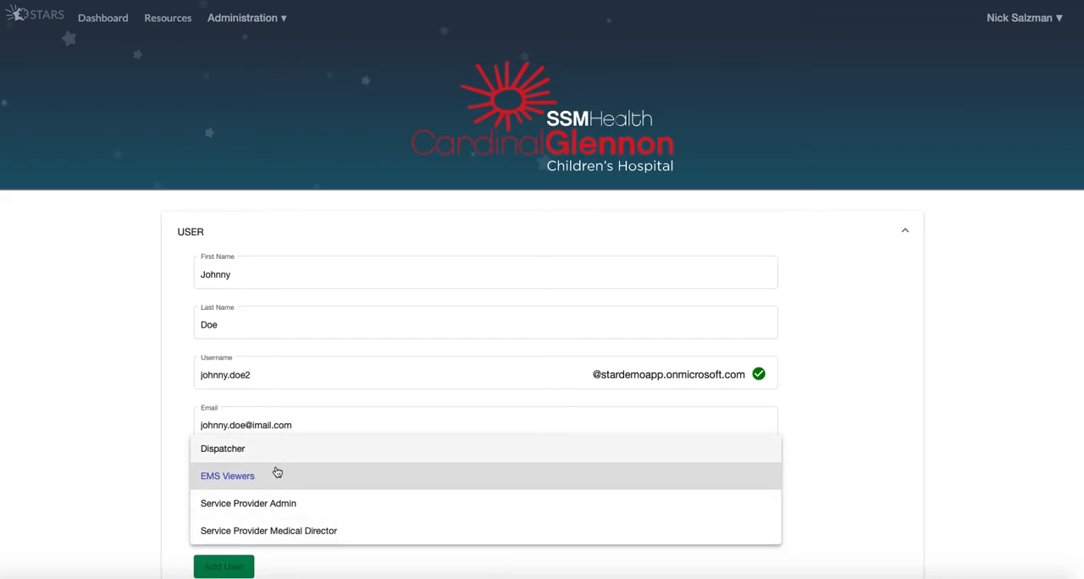
pyautogui.click(827, 451)
pyautogui.click(595, 511)
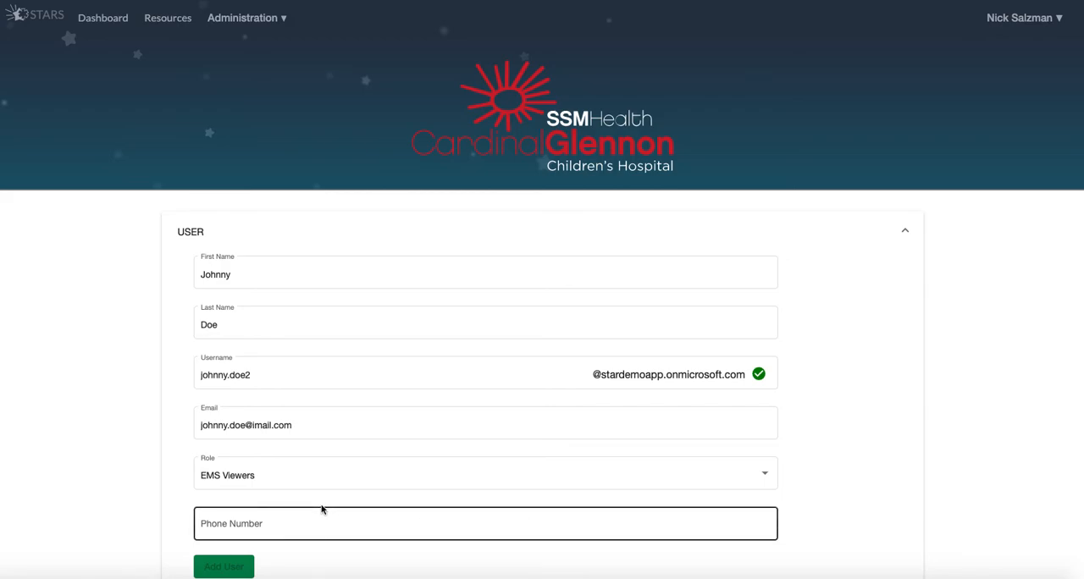
# Fill in the new user's phone number and add the user
pyautogui.scroll(-2, 200, 518)
pyautogui.click(213, 468)
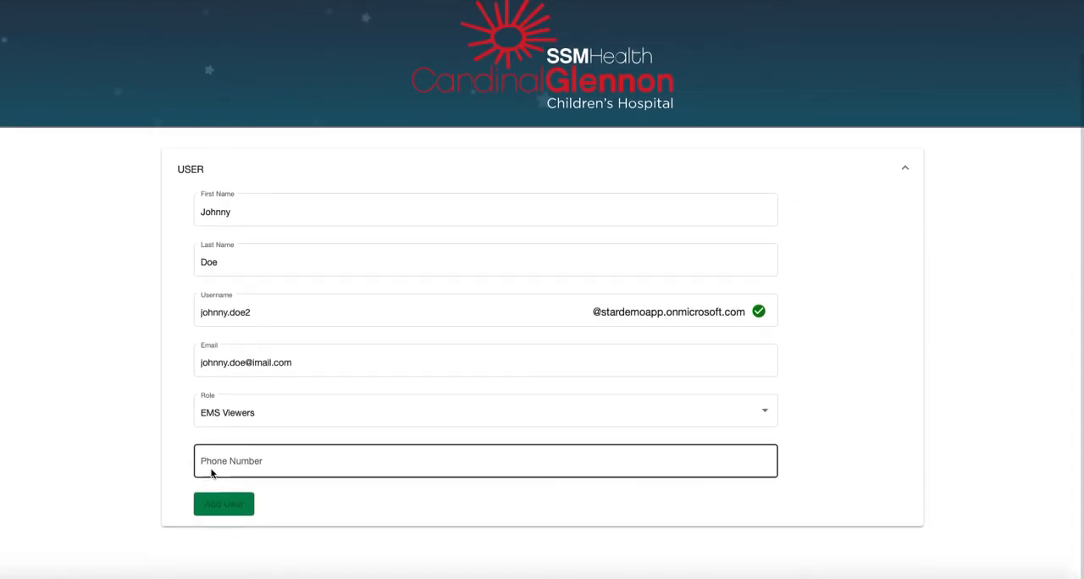
pyautogui.write('12')
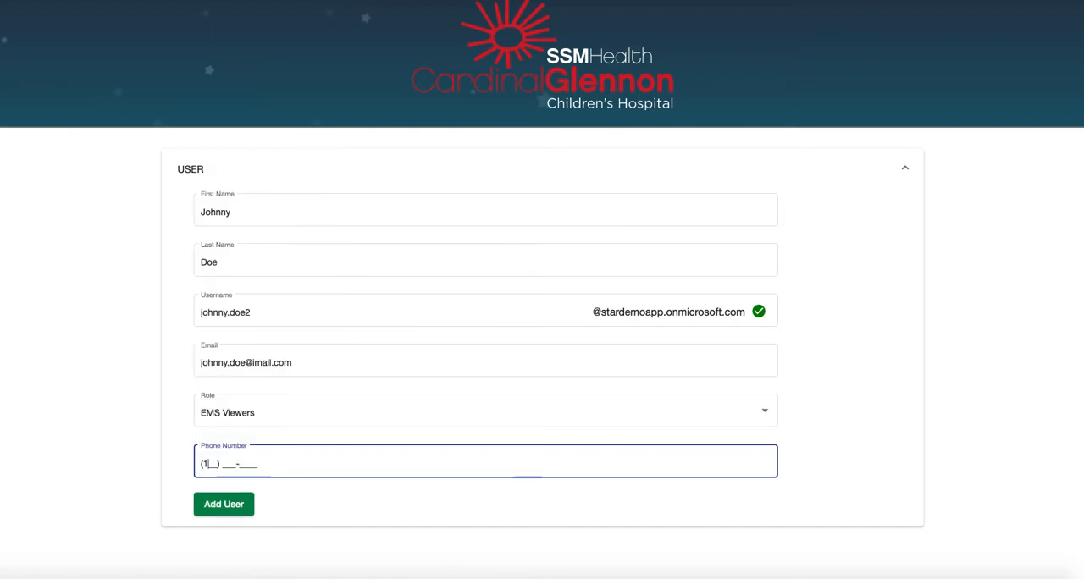
pyautogui.write('6789')
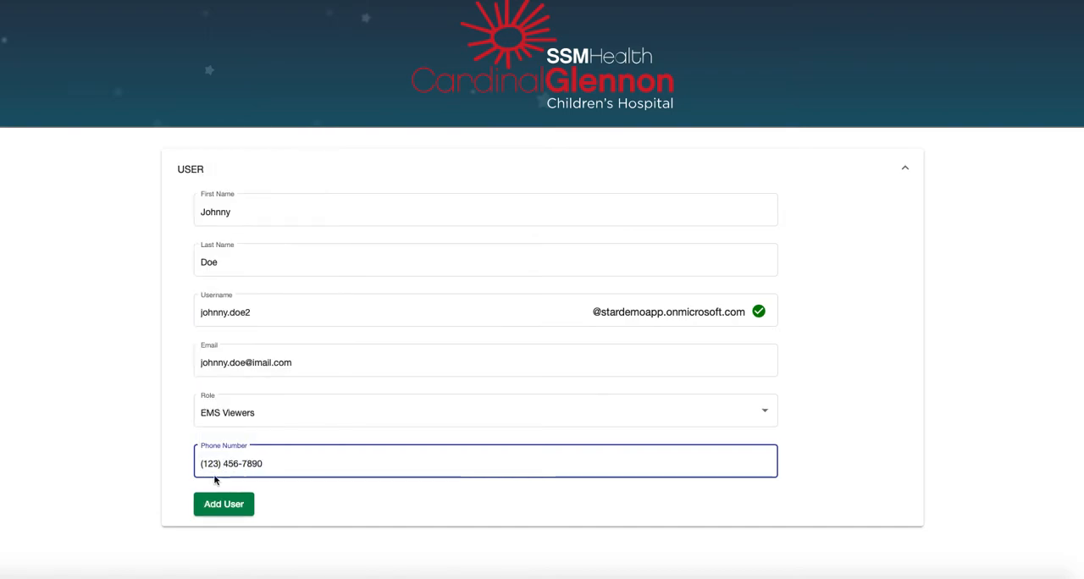
pyautogui.click(220, 506)
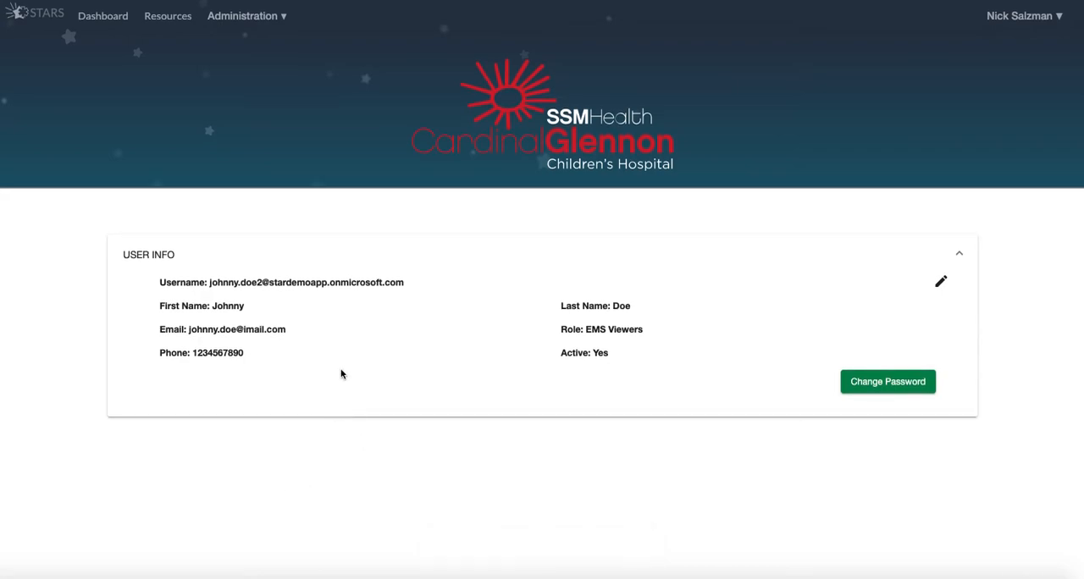
# Open the Squad 51 EMS service provider and go to its users list
pyautogui.click(252, 17)
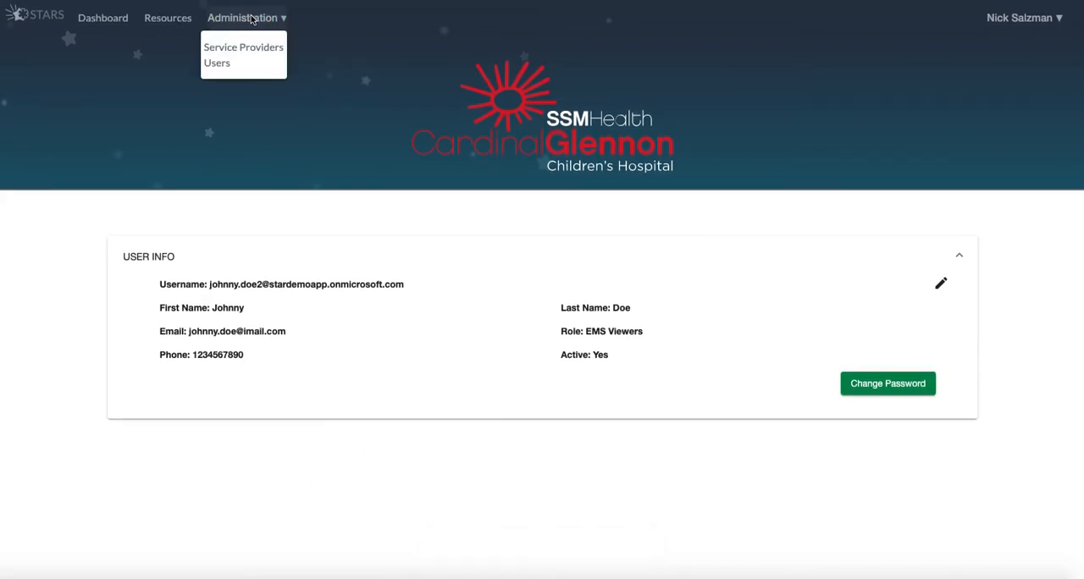
pyautogui.click(244, 48)
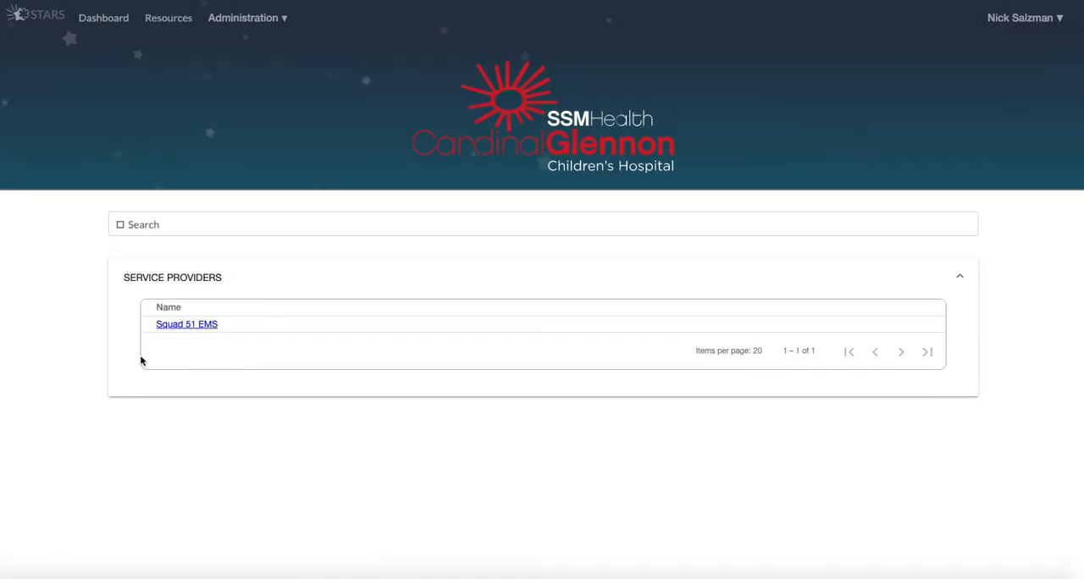
pyautogui.click(173, 325)
pyautogui.scroll(-2, 194, 464)
pyautogui.scroll(-3, 195, 464)
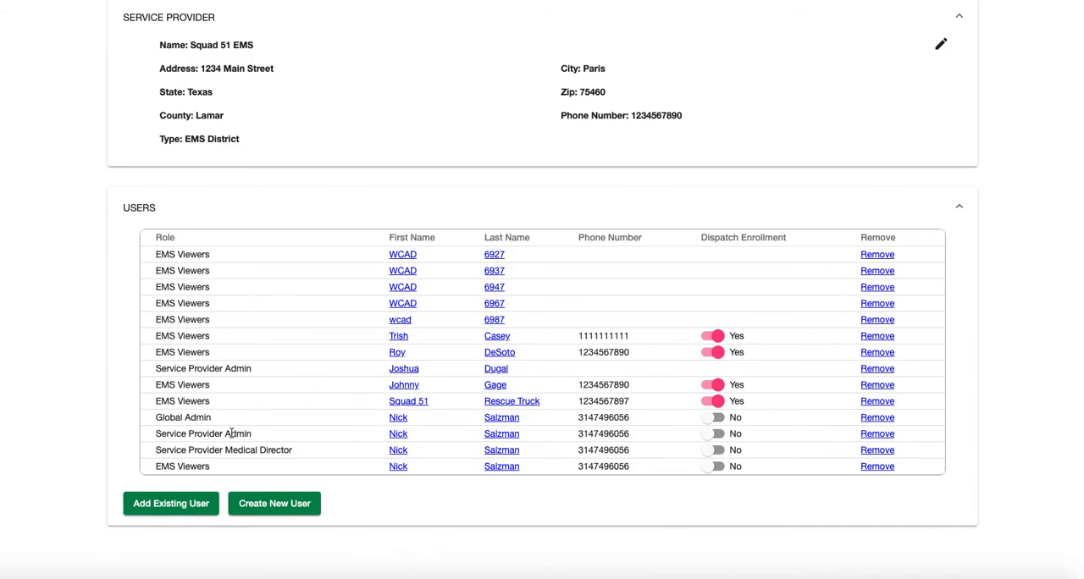
# Search existing users by first name, add the newly created user whose username ends in 2, and enable that user's dispatch enrollment
pyautogui.click(177, 503)
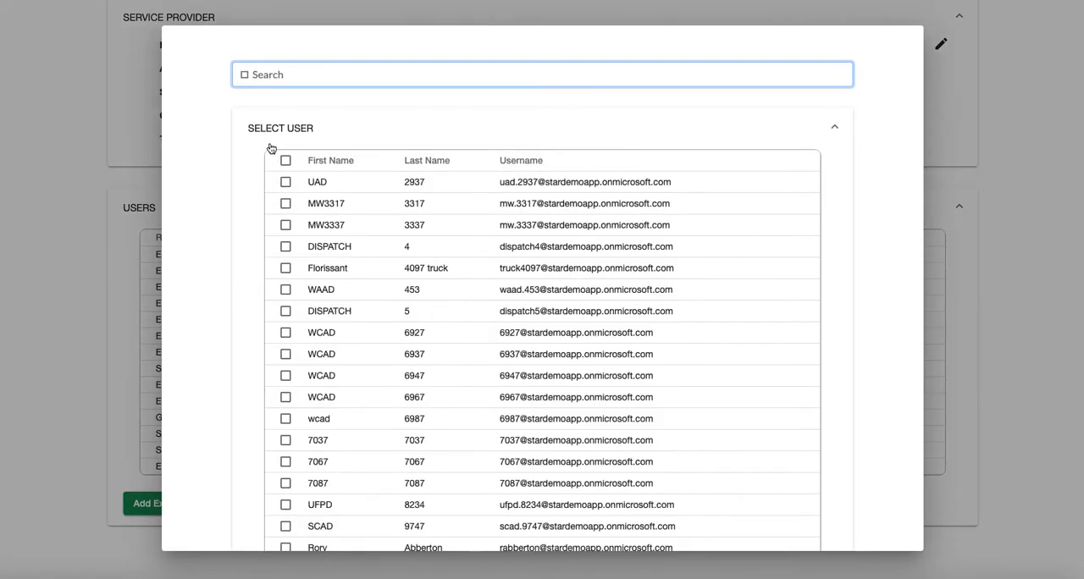
pyautogui.write('joh')
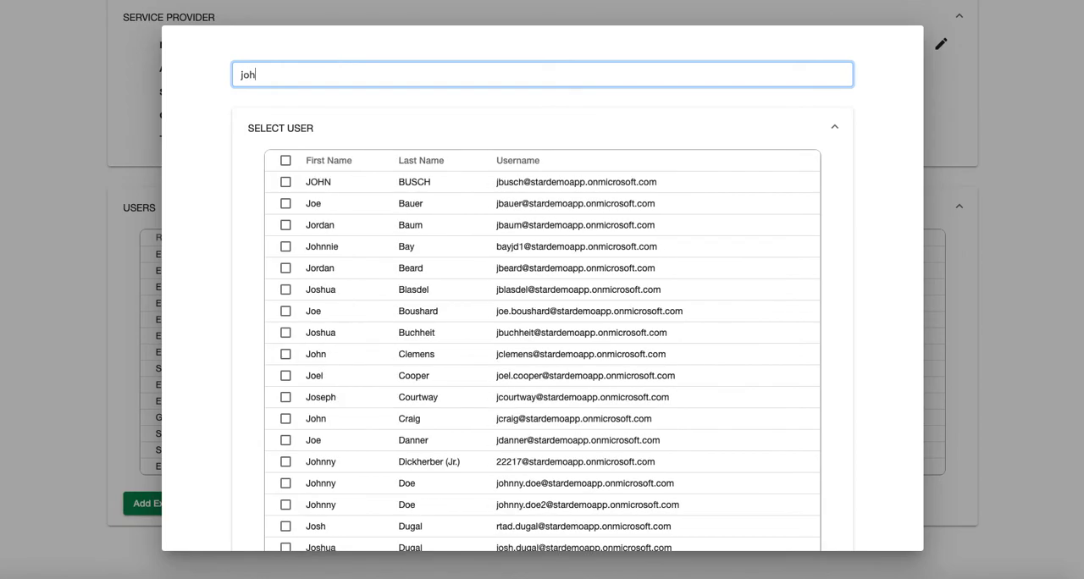
pyautogui.write('nny')
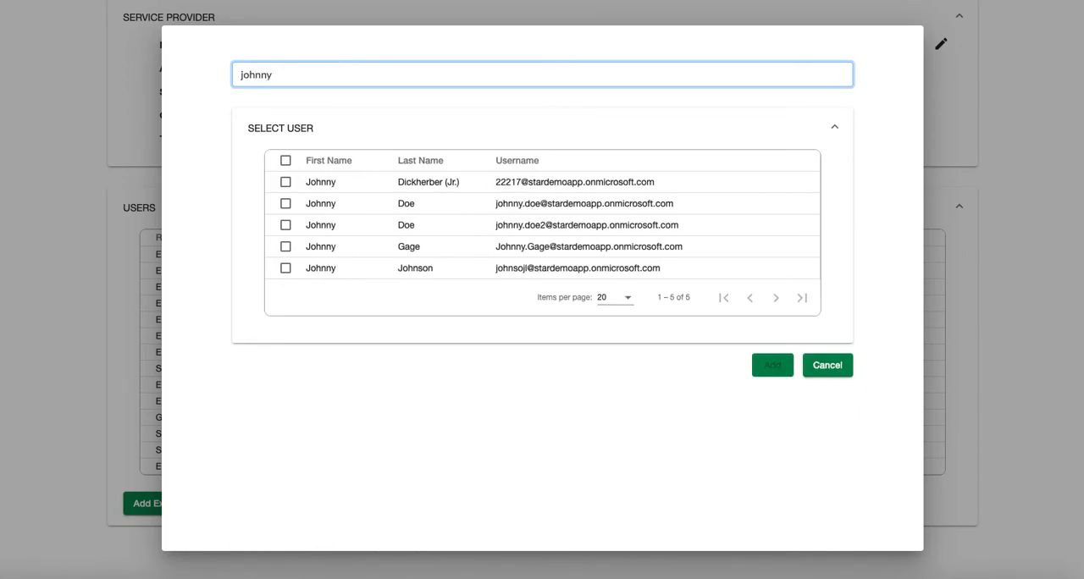
pyautogui.click(285, 225)
pyautogui.click(769, 368)
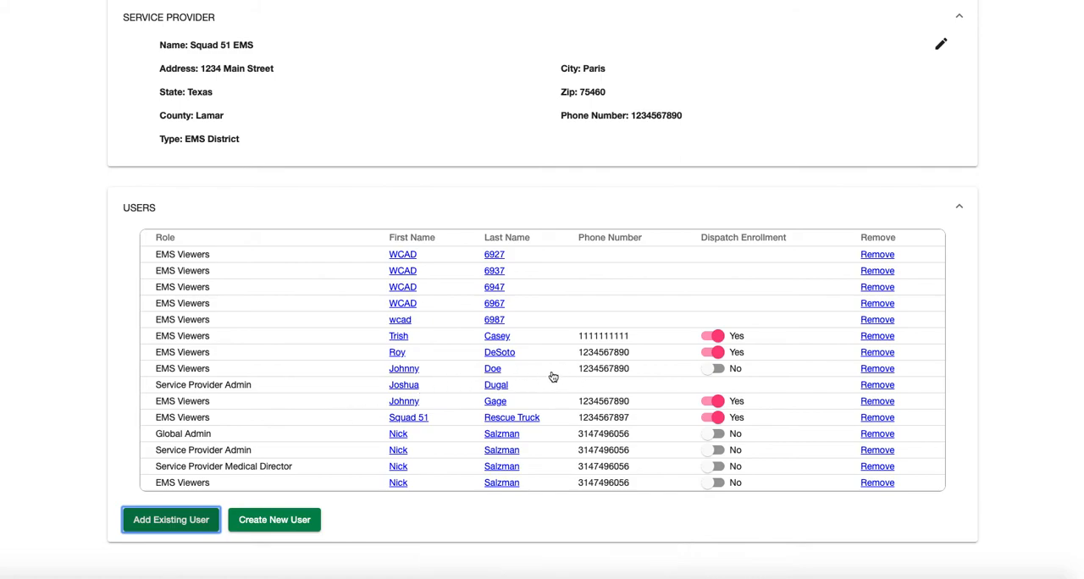
pyautogui.click(710, 369)
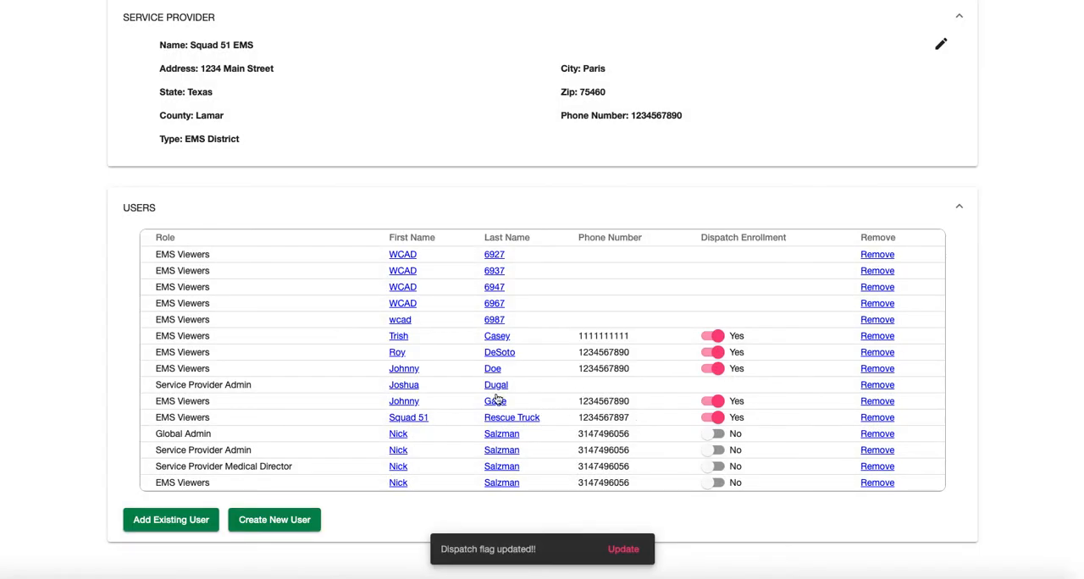
# Remove the Service Provider Admin without a phone number and the newly created EMS Viewers user from the Squad 51 EMS users
pyautogui.scroll(2, 320, 365)
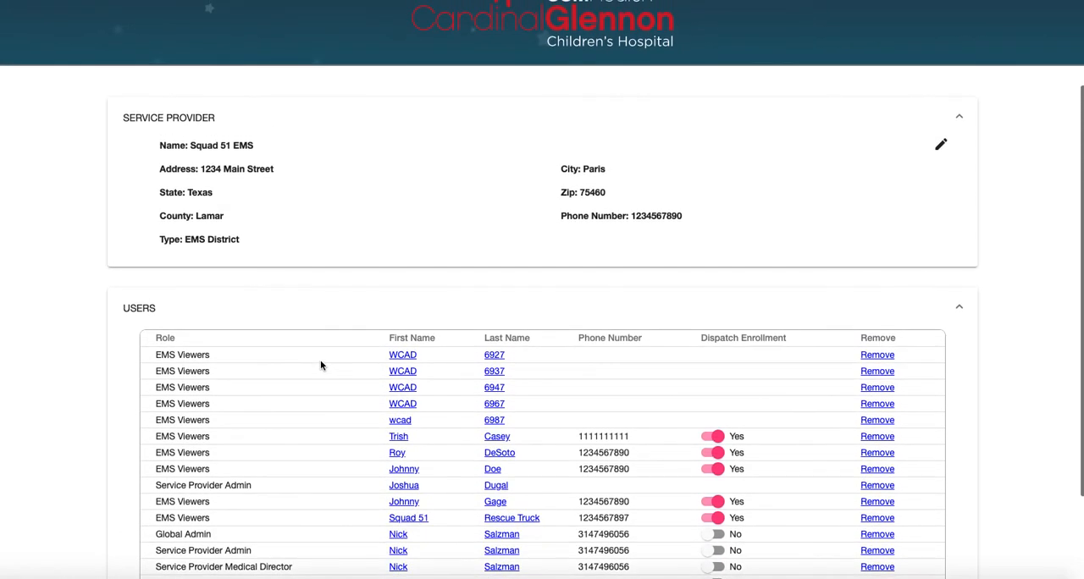
pyautogui.scroll(-2, 320, 365)
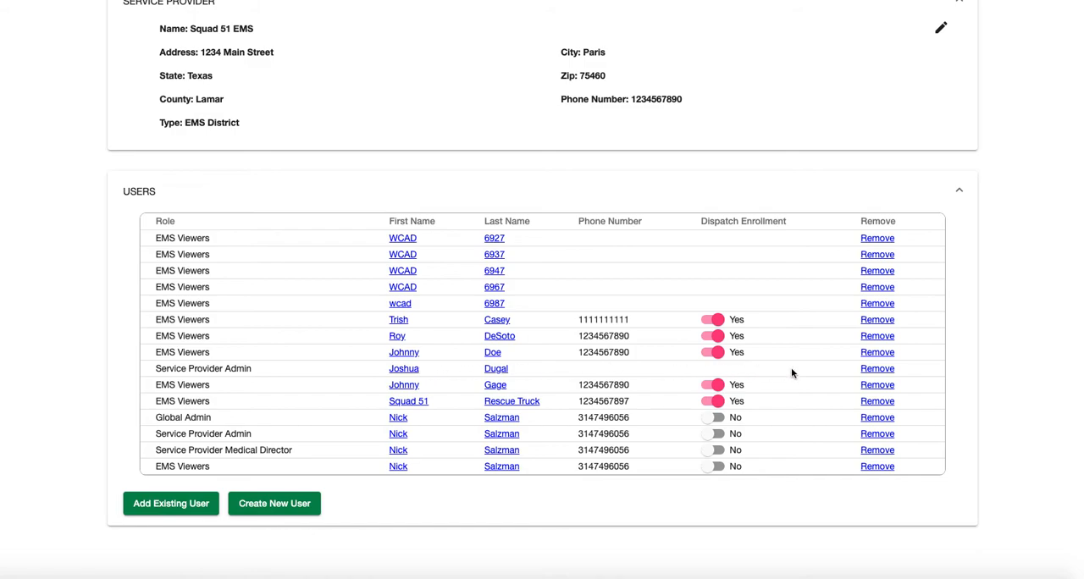
pyautogui.click(878, 370)
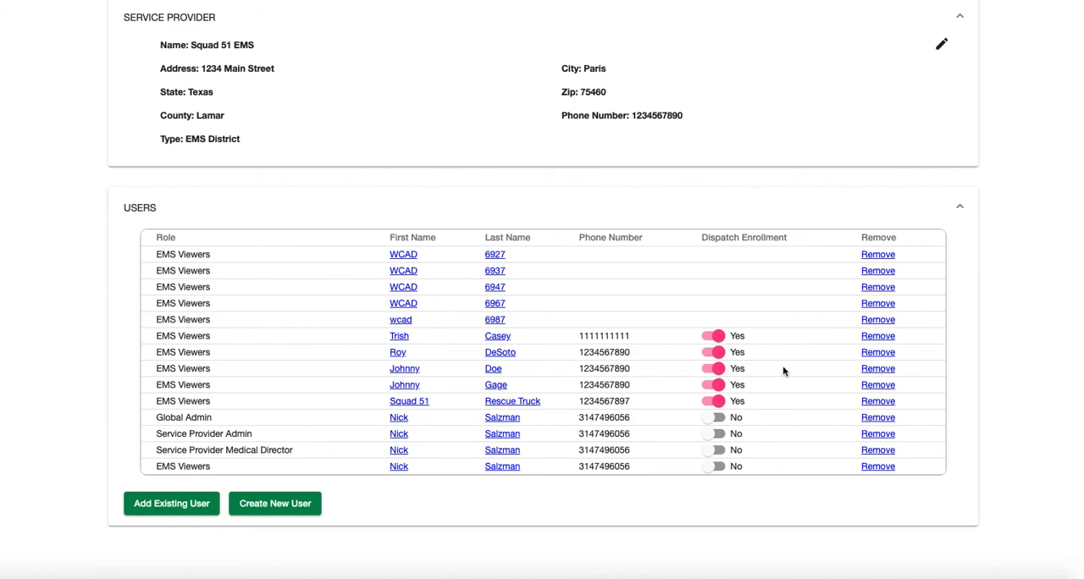
pyautogui.click(877, 369)
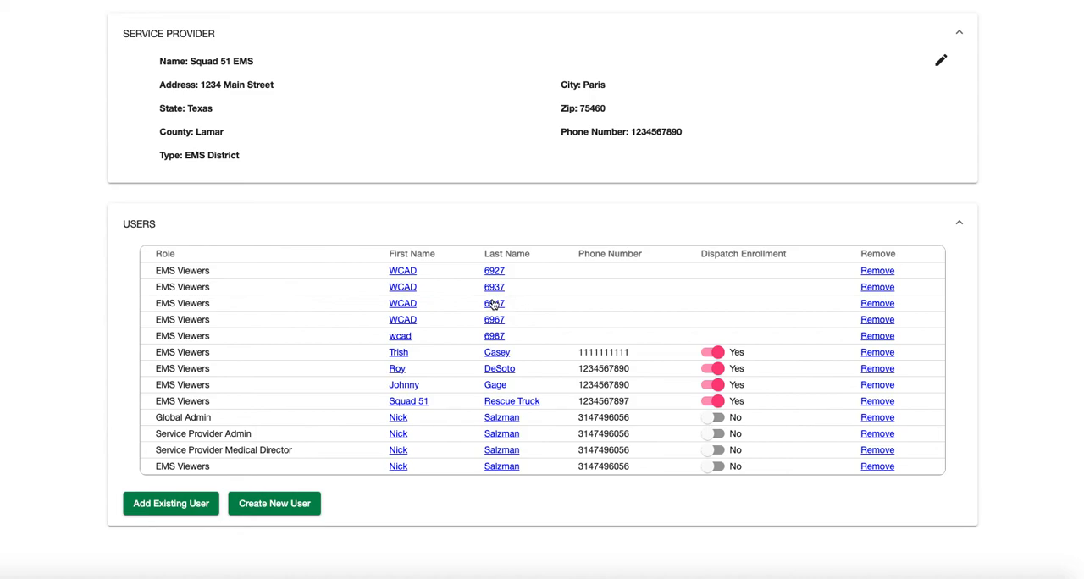
# Search existing users by first name again and add the just-removed user, whose username ends in 2, back to Squad 51 EMS
pyautogui.click(171, 504)
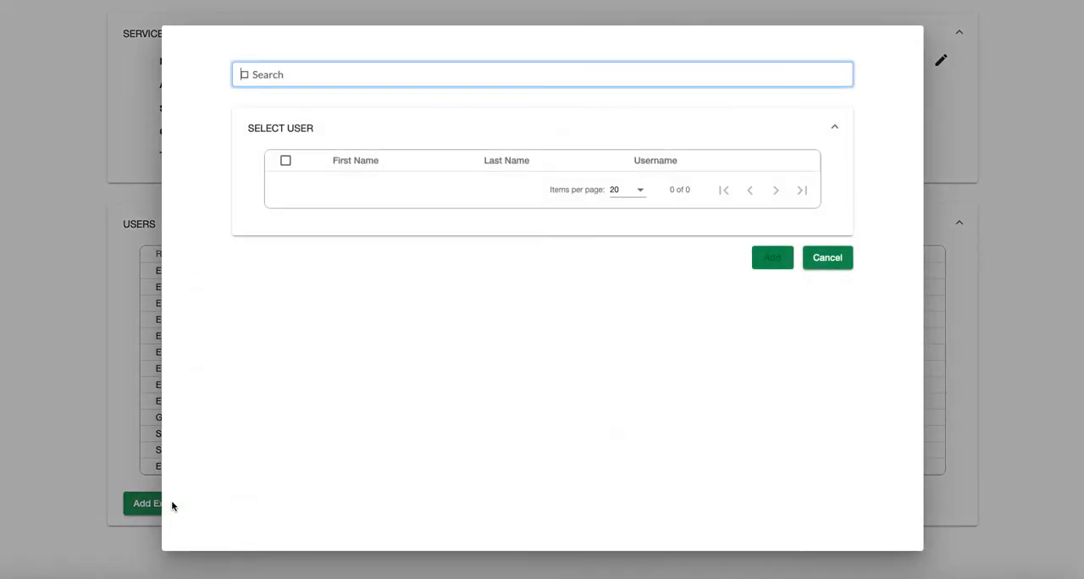
pyautogui.write('johh')
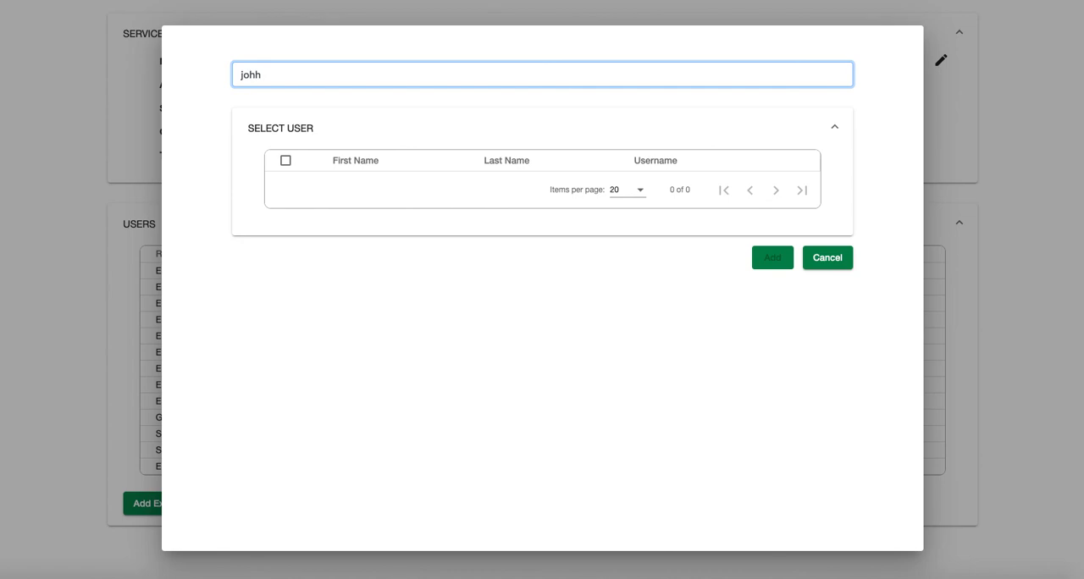
pyautogui.press('BackSpace')
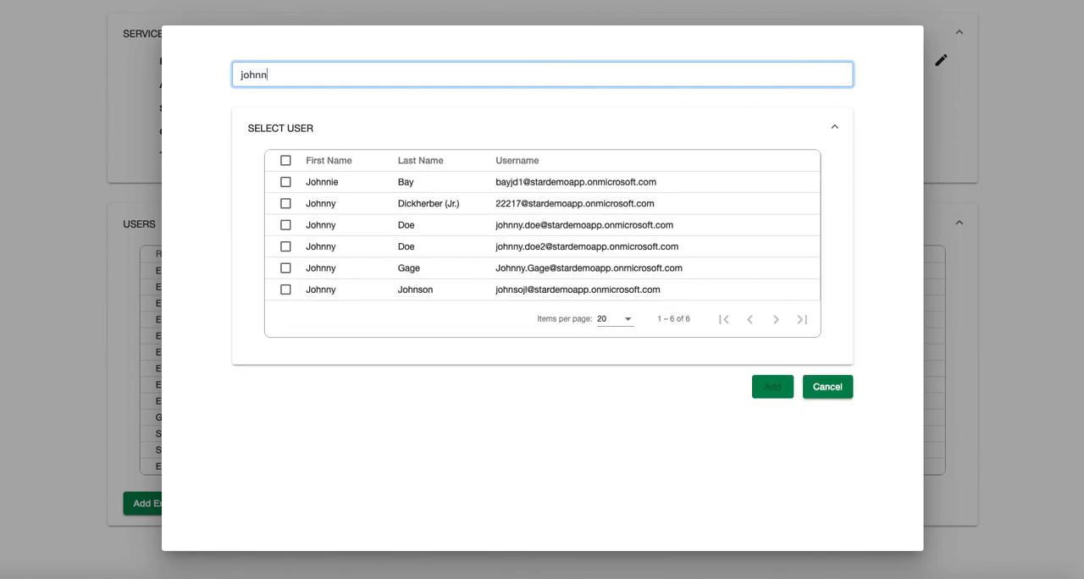
pyautogui.click(286, 246)
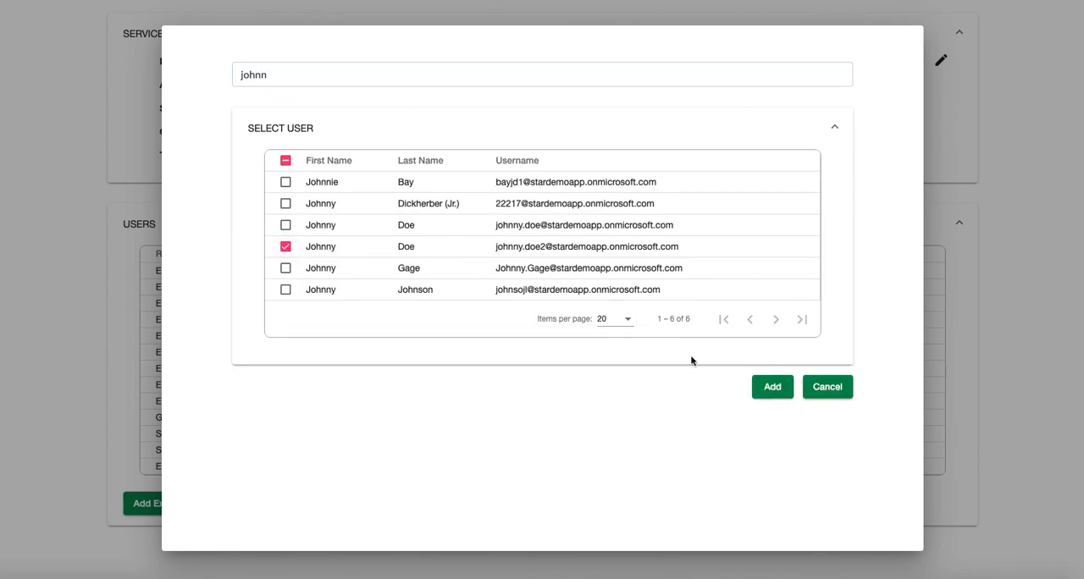
pyautogui.click(773, 387)
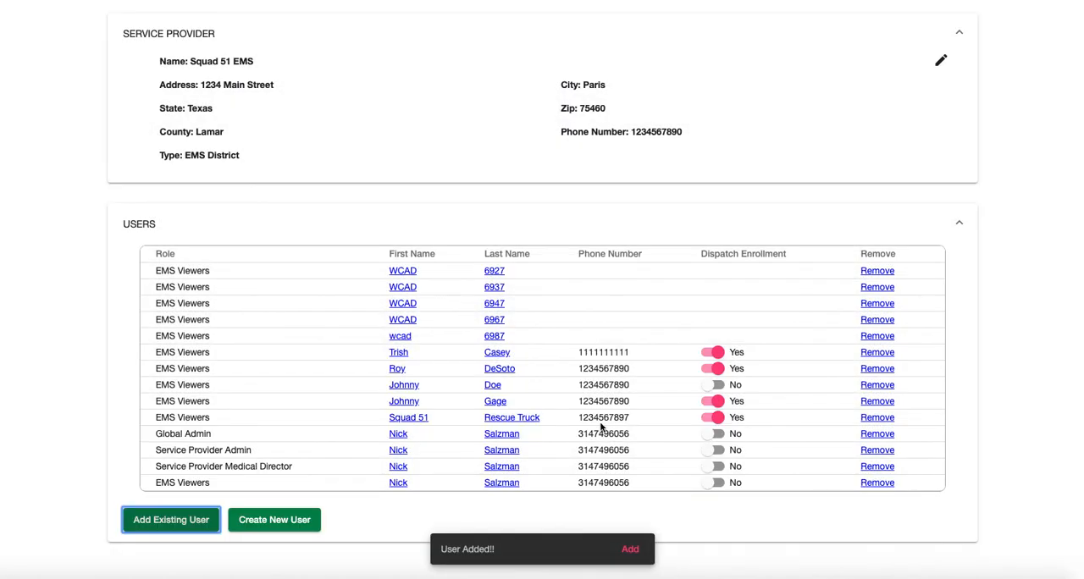